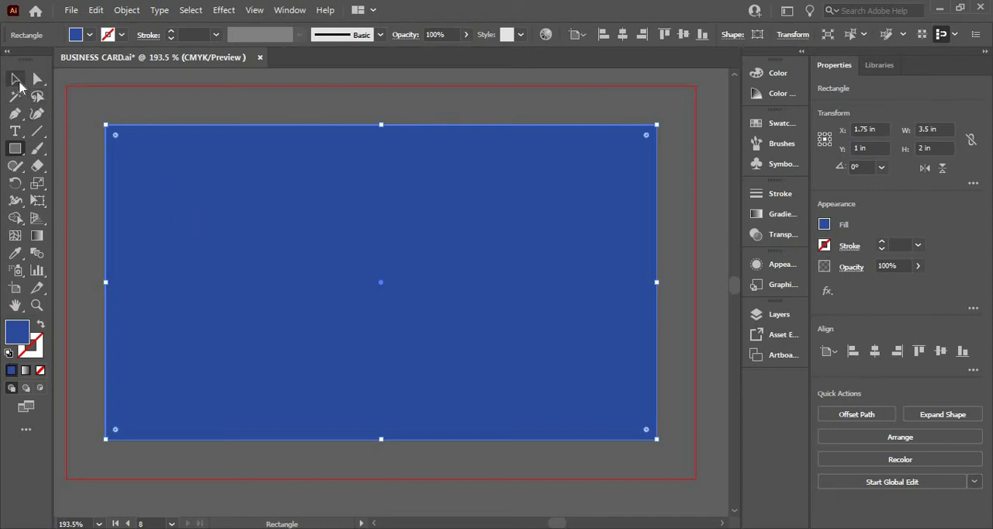
- Change the fill of the selected card background rectangle to white and deselect it
click(15, 79)
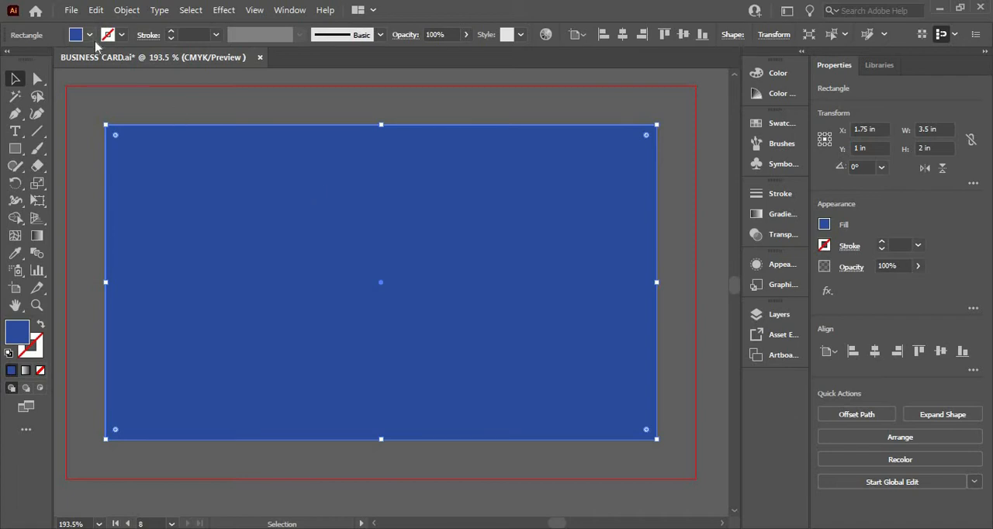
click(90, 36)
click(29, 60)
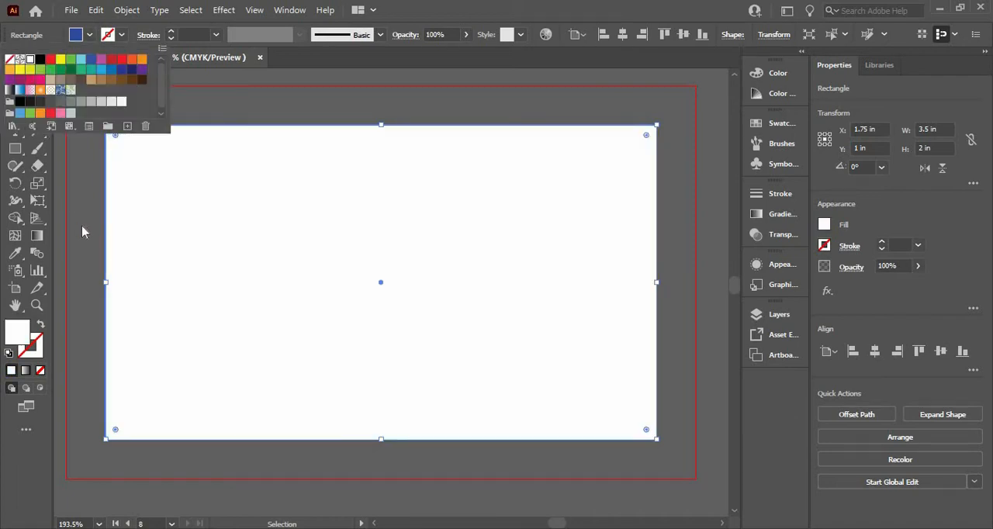
click(83, 228)
click(82, 228)
click(223, 269)
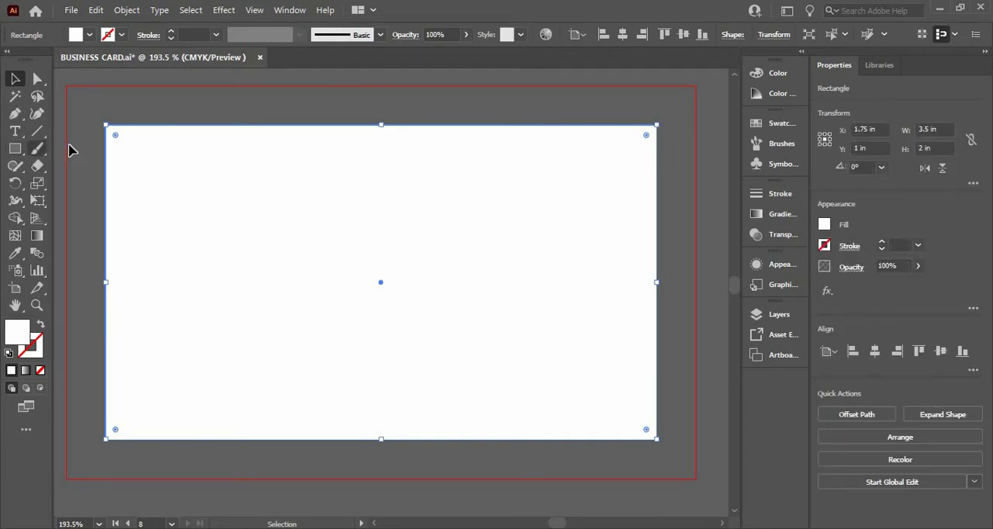
click(82, 156)
- Draw a full-width rectangle strip along the card's bottom edge, 3.5 in wide and about 0.097 in high
click(15, 148)
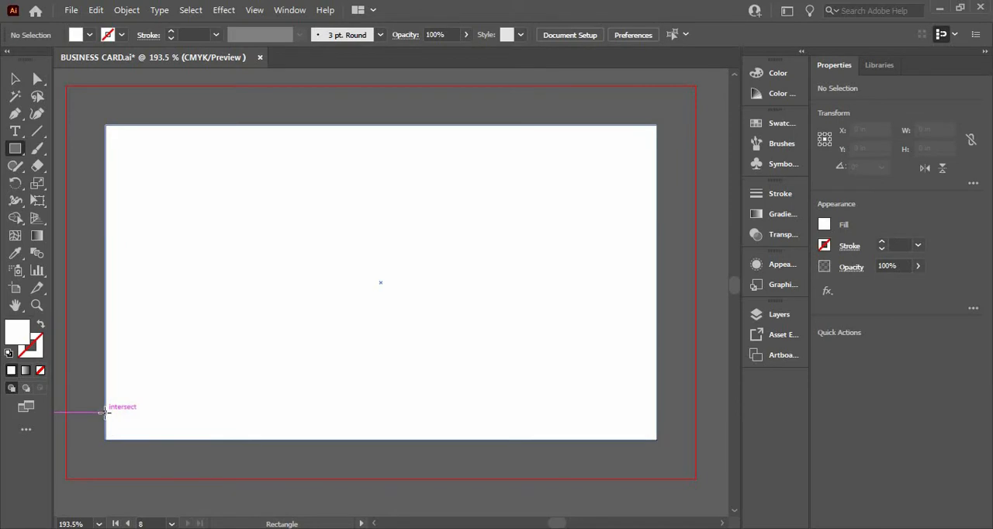
drag(105, 412, 657, 438)
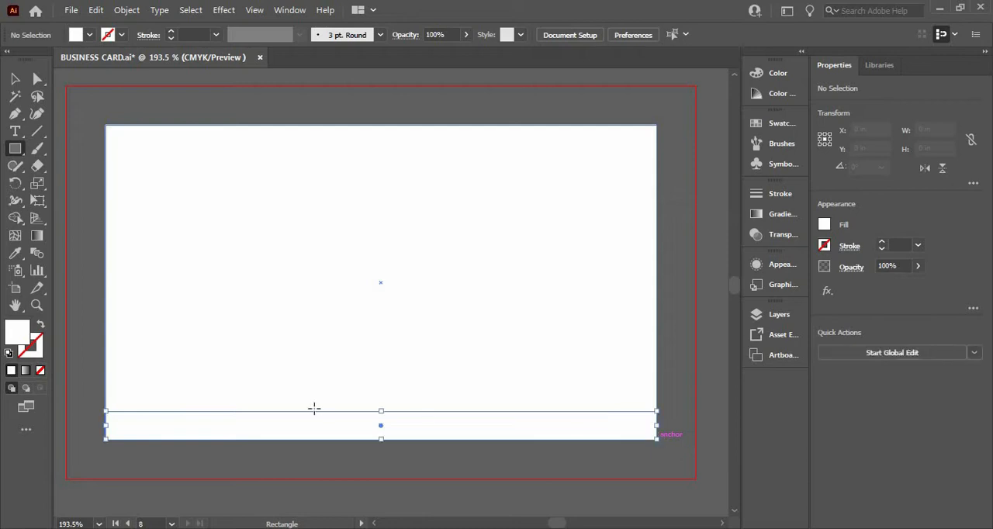
drag(381, 412, 380, 424)
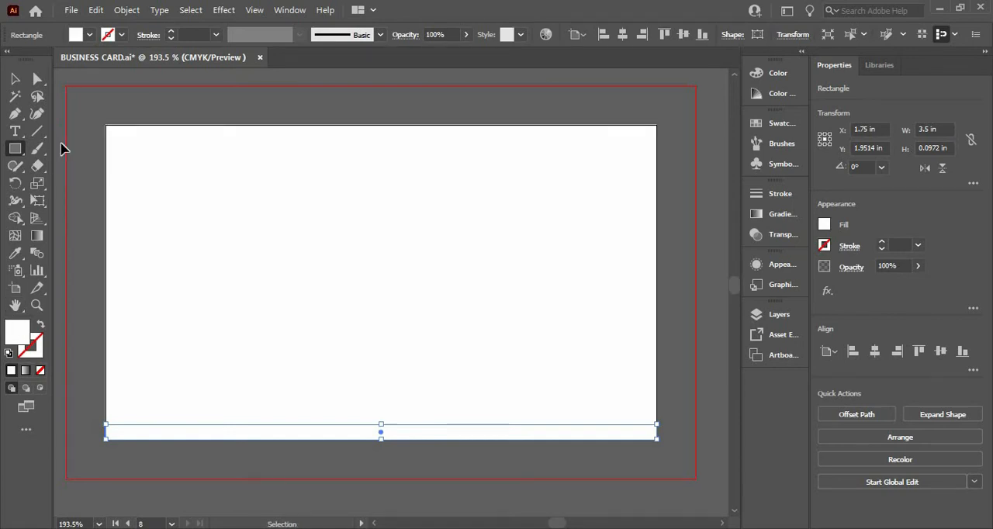
- Paste the copied business card artwork and move it so the logo, company name and website lie on the blank card
key(ctrl+v)
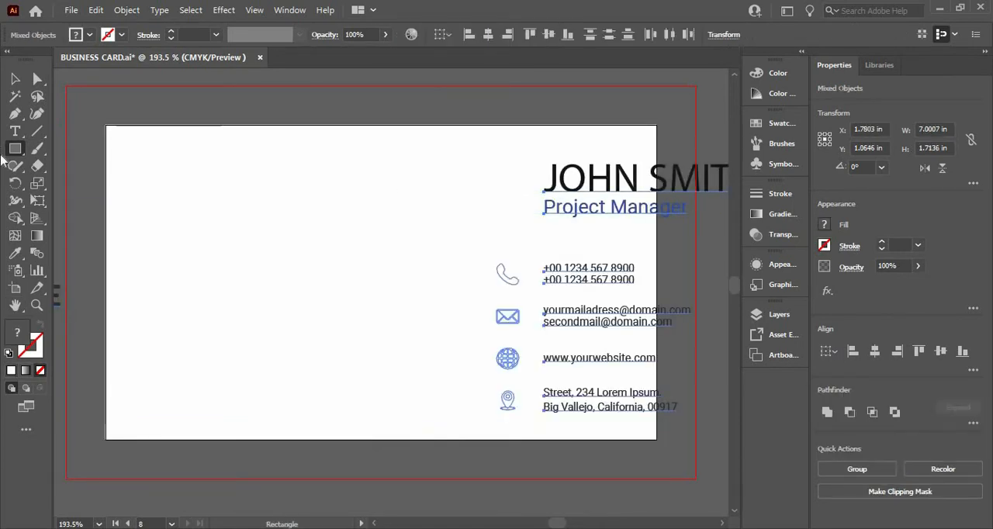
click(14, 79)
drag(596, 186, 841, 153)
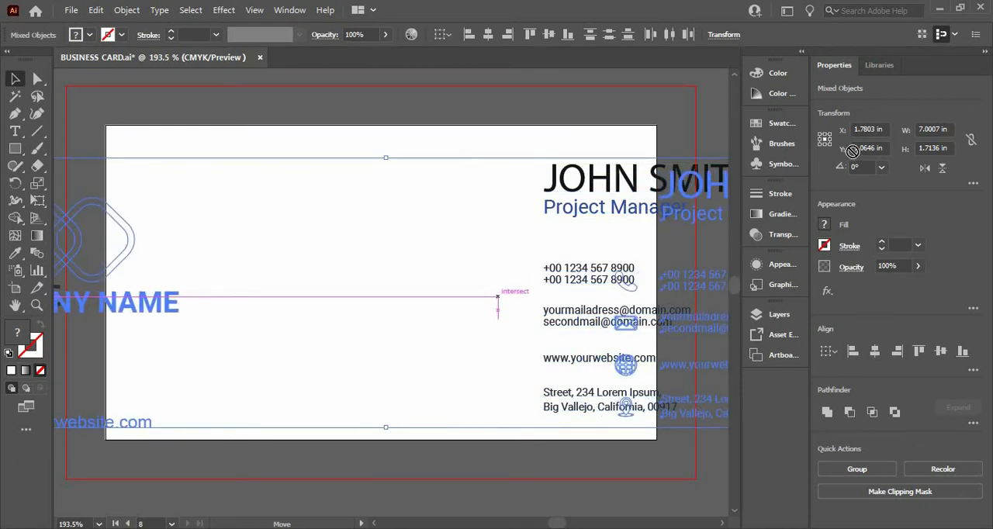
drag(680, 187, 681, 193)
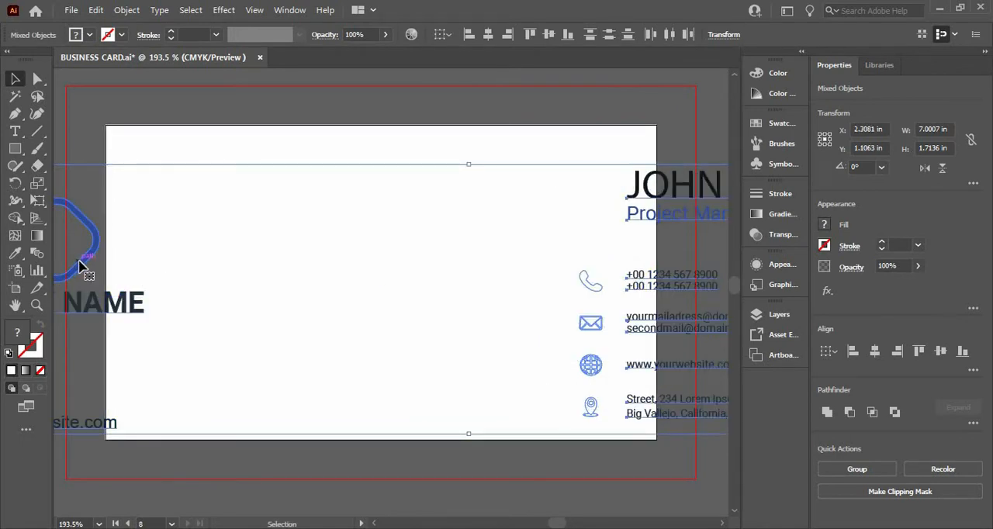
drag(190, 254, 411, 244)
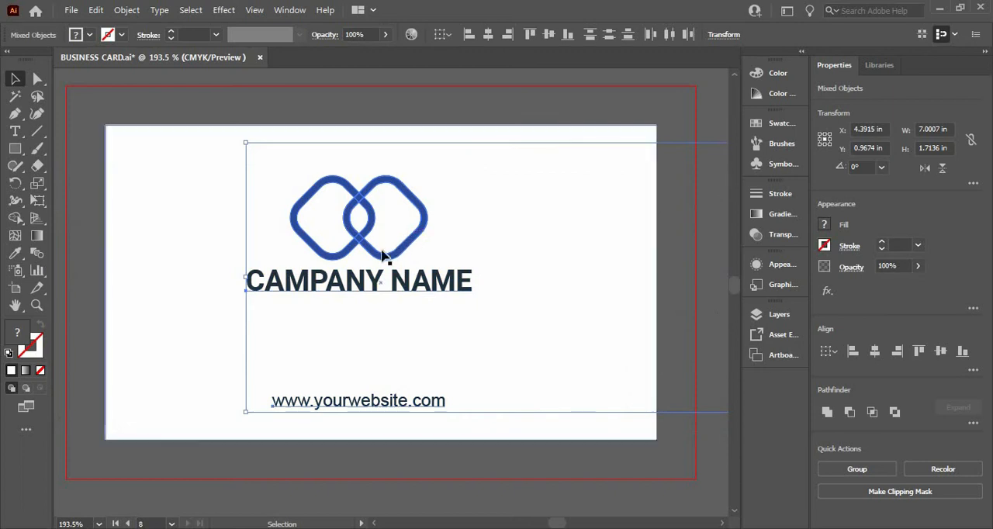
click(90, 212)
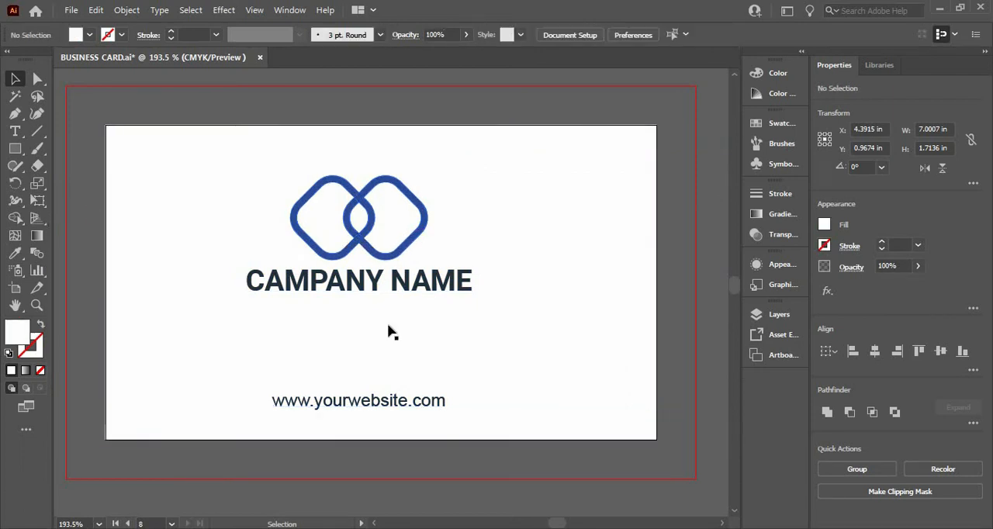
- Fill the strip along the card's bottom edge with the blue sampled from the logo
click(225, 434)
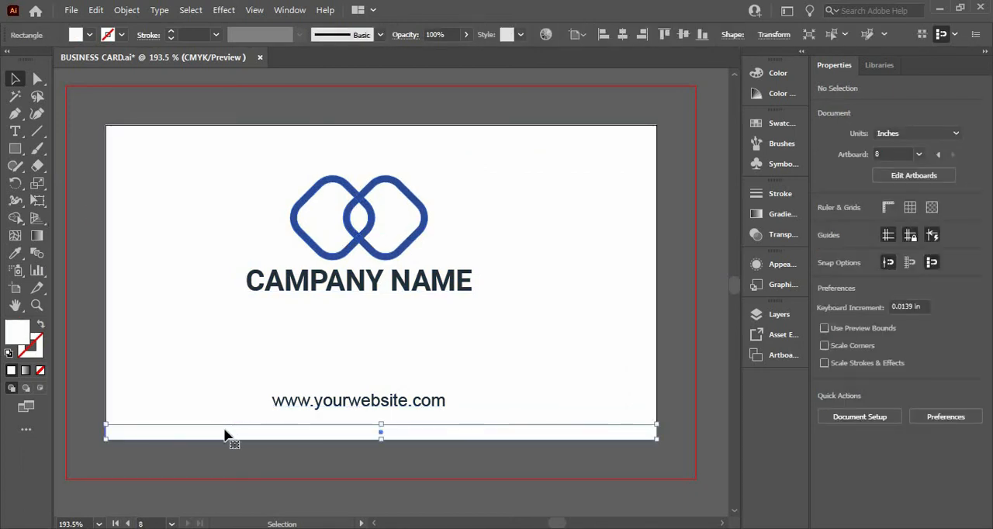
key(i)
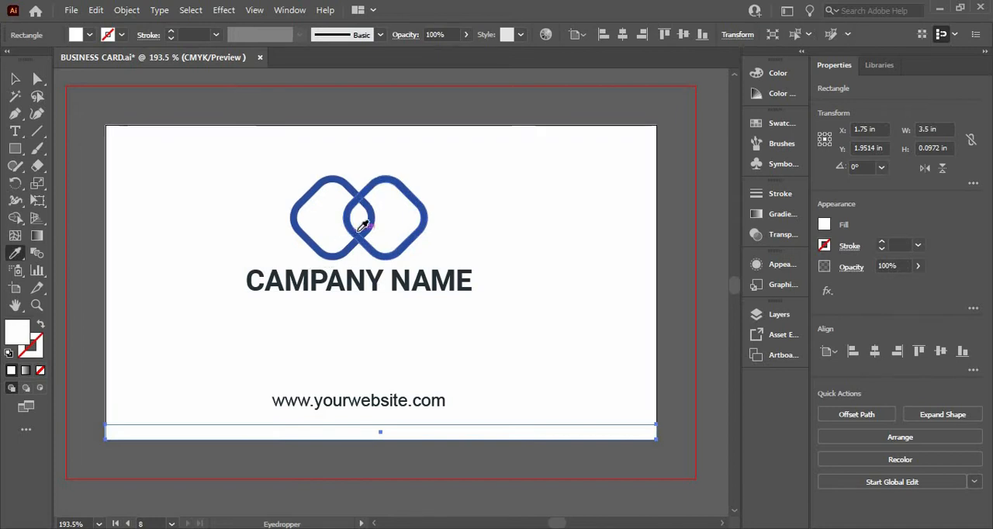
click(361, 226)
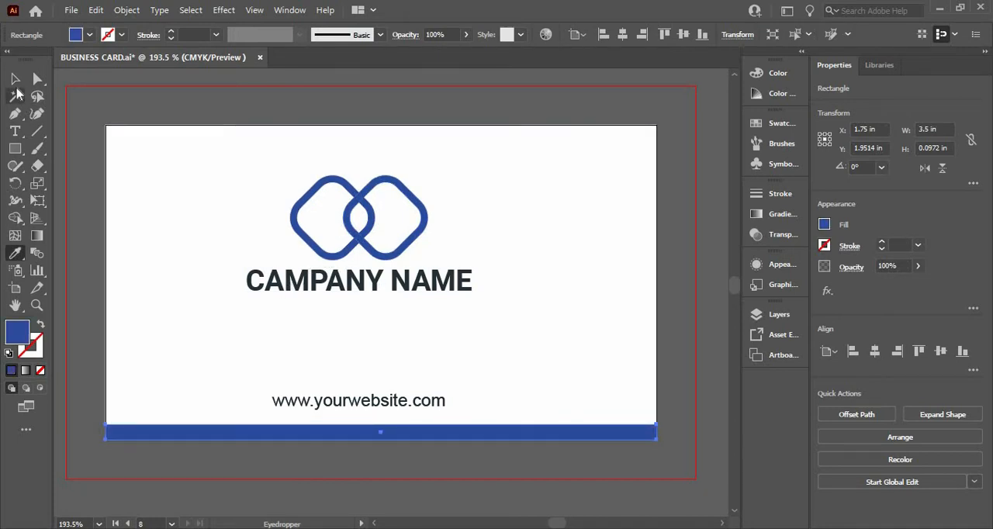
click(15, 94)
click(15, 79)
click(84, 200)
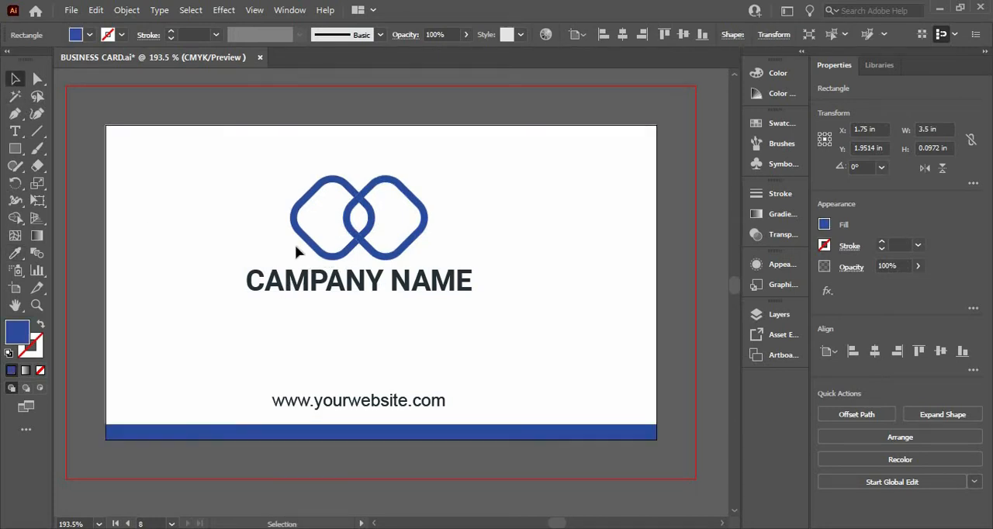
- Centre the group of logo, company name and website horizontally and vertically on the white card background
click(340, 251)
click(390, 284)
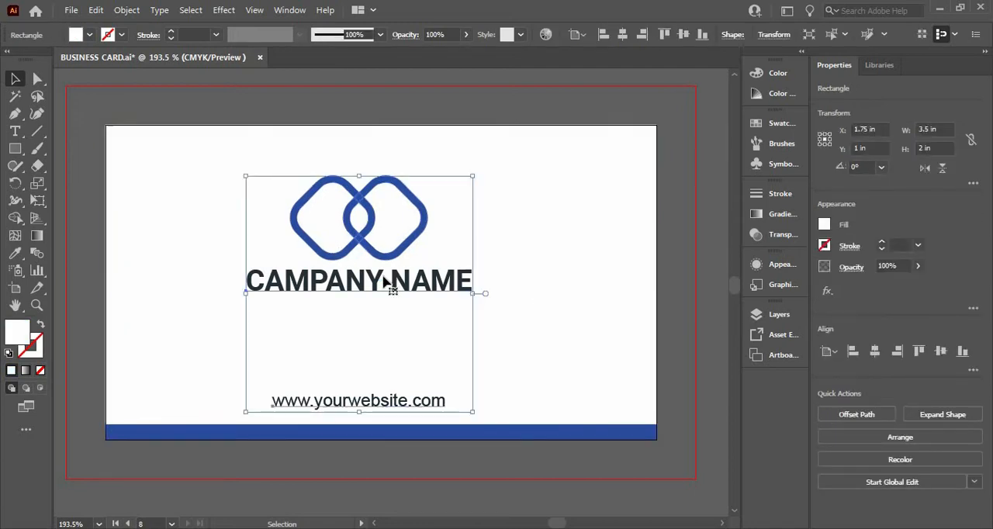
click(876, 352)
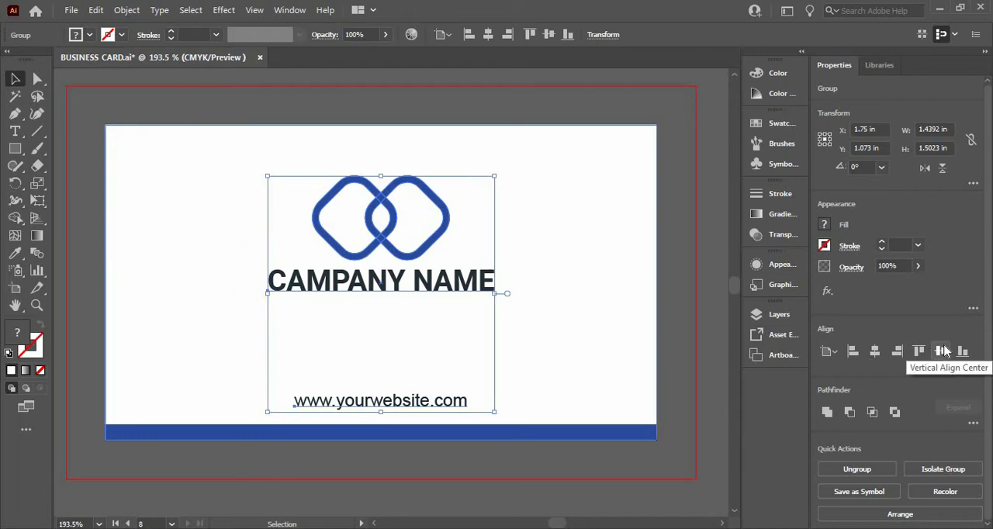
click(942, 351)
click(414, 490)
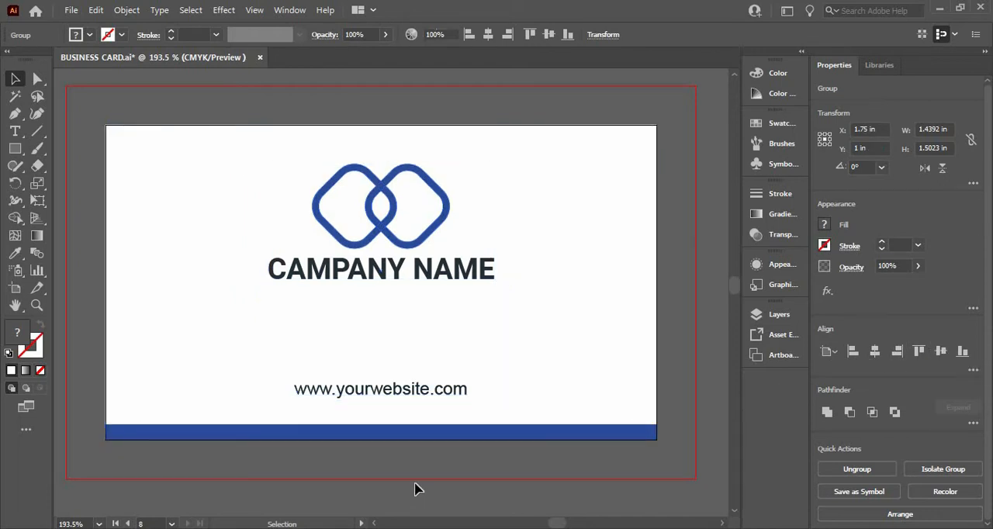
- Nudge the group of logo, company name and website down by about 0.139 in and deselect it
click(392, 388)
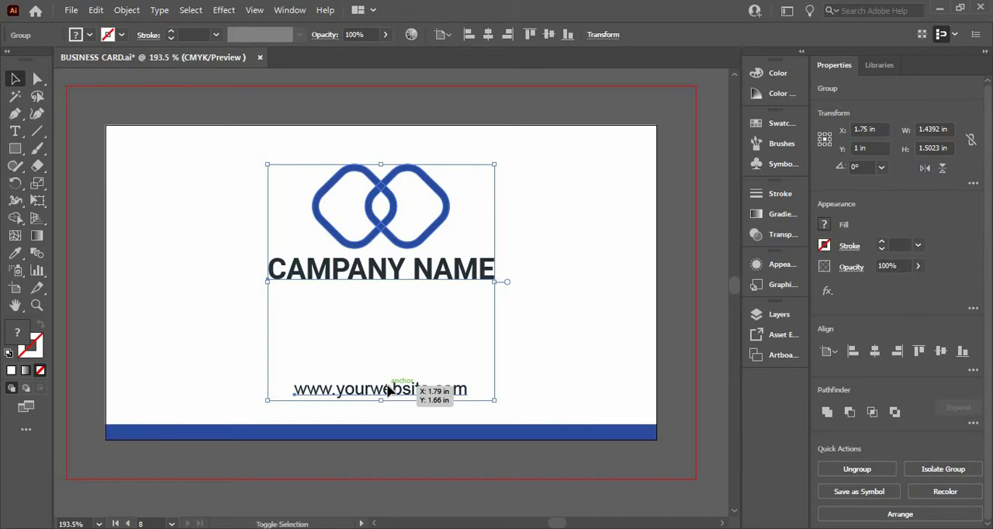
key(shift+Down)
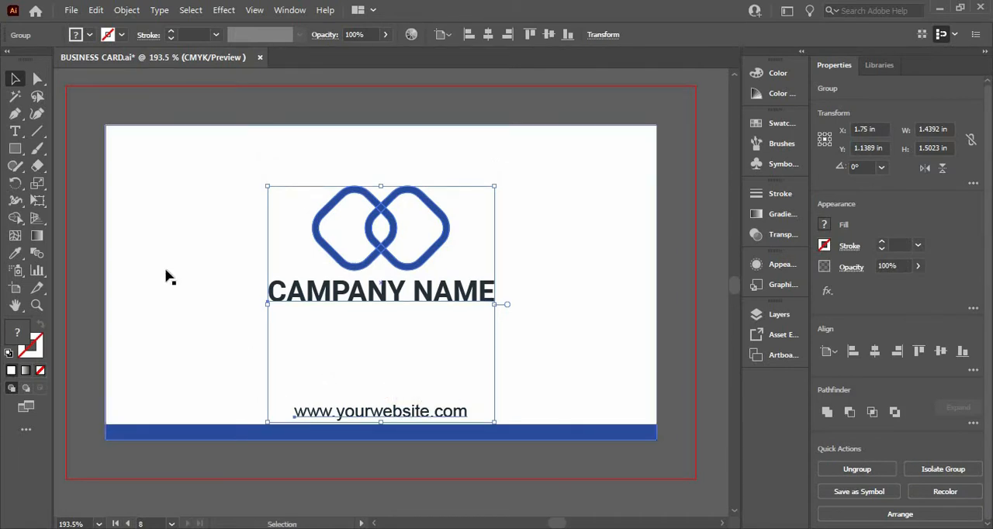
click(85, 230)
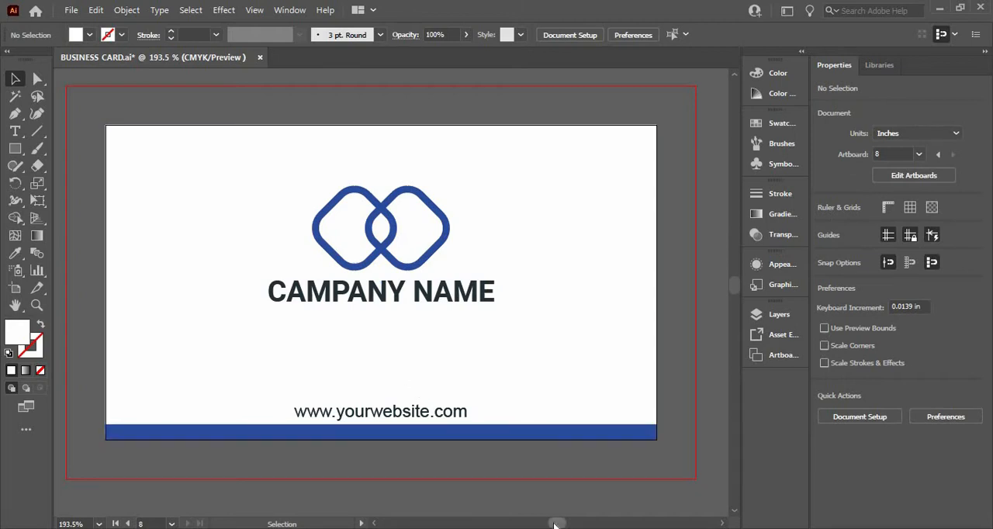
- Draw a 3.5 × 2 in white rectangle covering the contact-details card and send it behind the text, QR code and logo
mouse_move(560, 525)
mouse_down()
mouse_move(570, 526)
mouse_move(561, 526)
mouse_up()
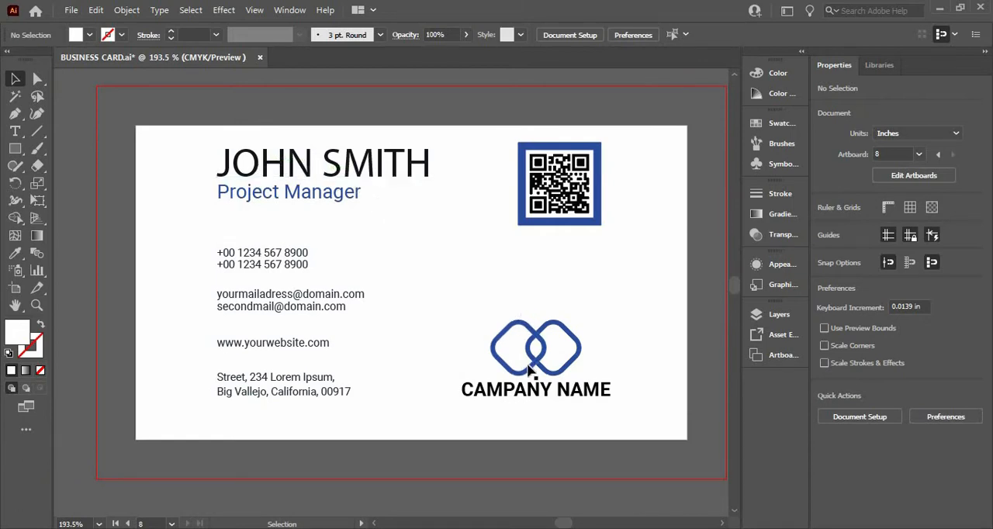
click(15, 150)
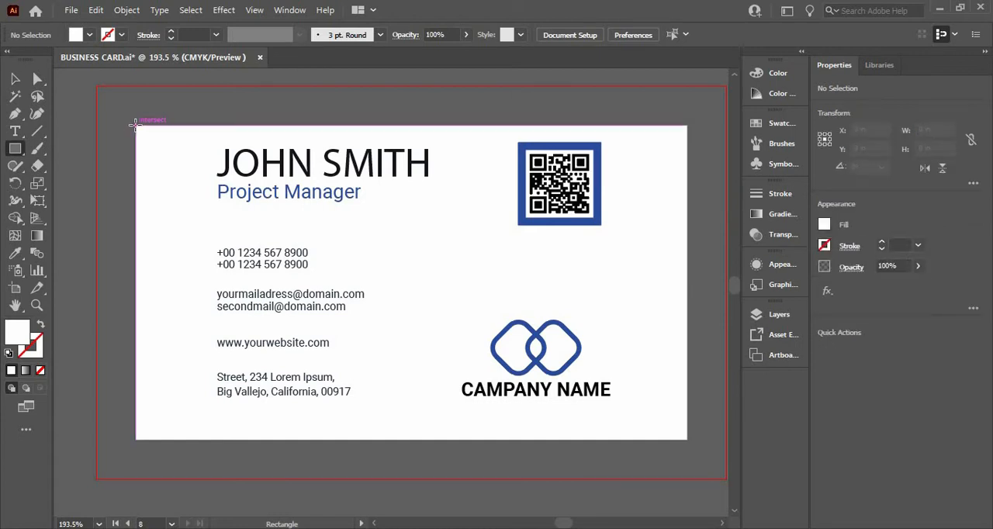
drag(136, 126, 687, 441)
click(15, 78)
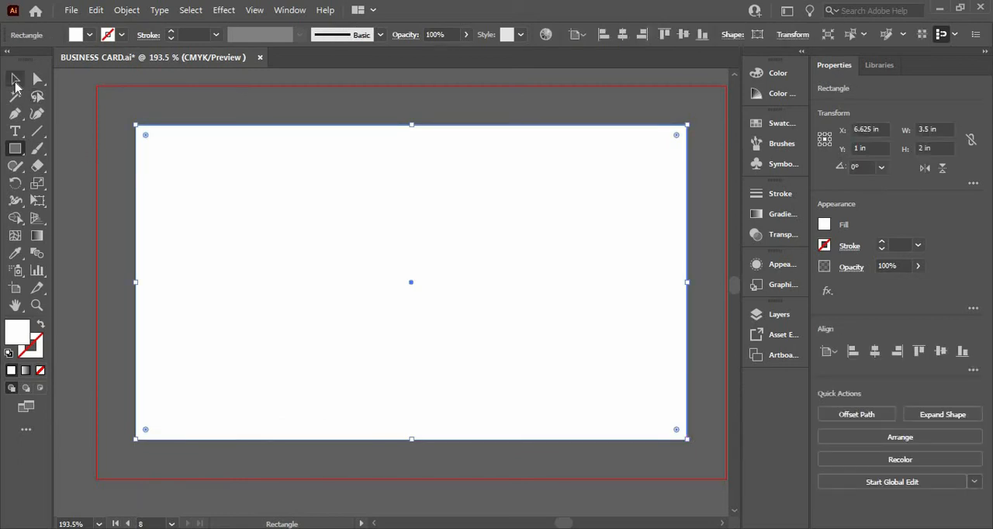
right_click(302, 253)
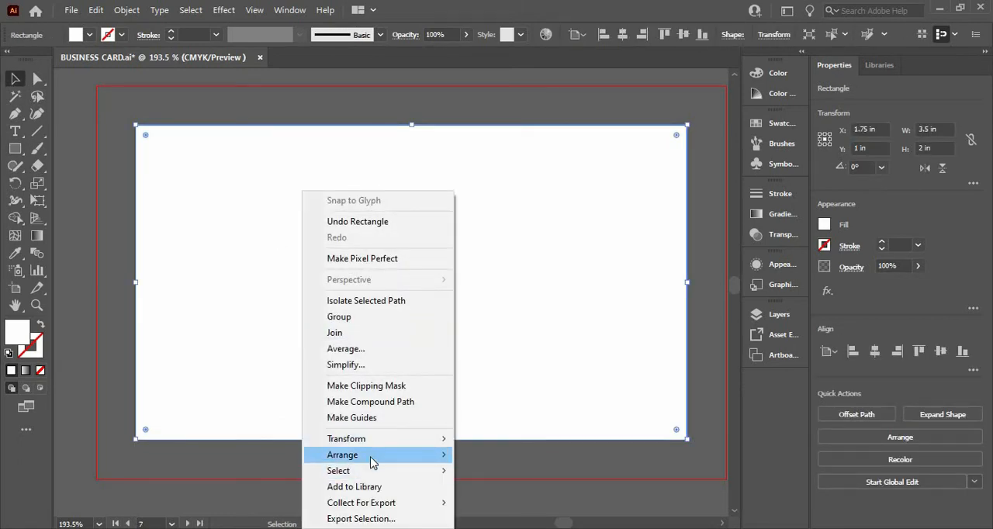
mouse_move(371, 458)
click(525, 505)
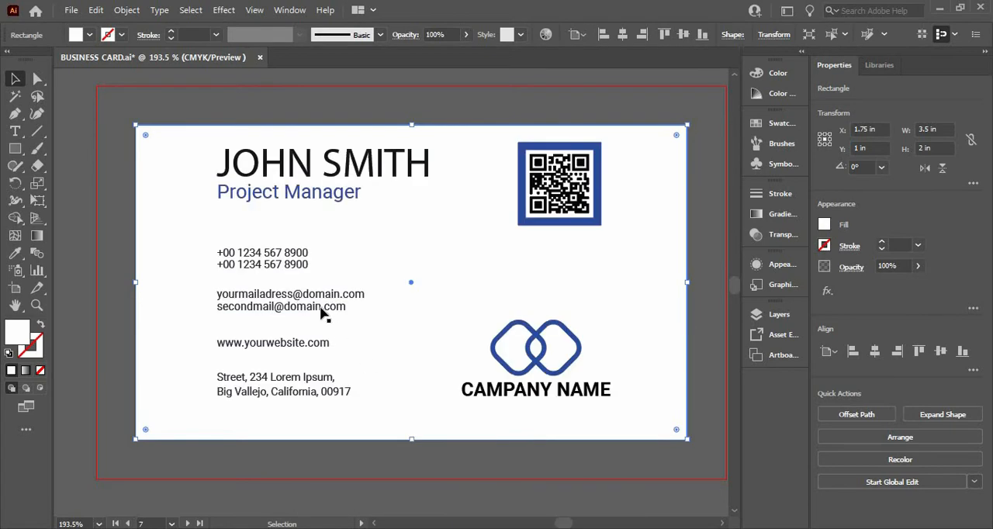
click(117, 159)
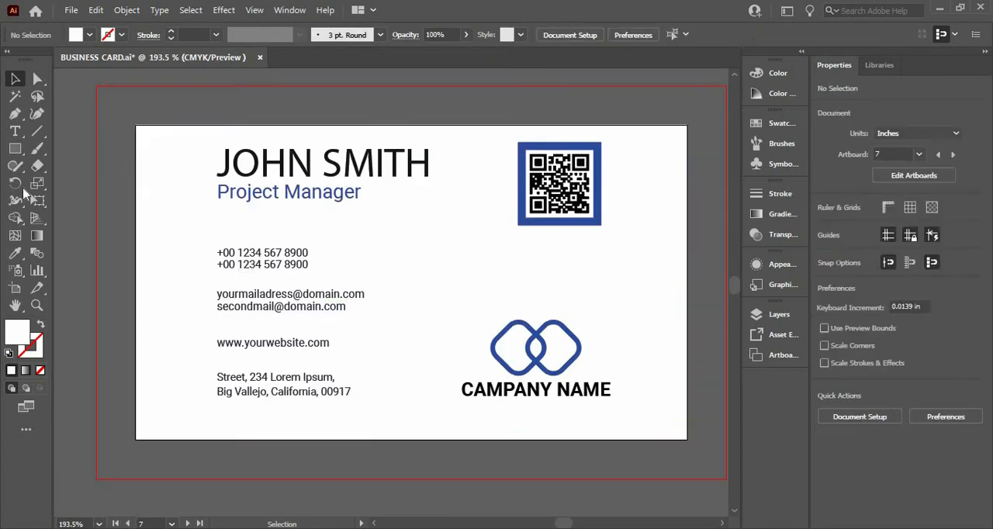
- Draw a full-height strip about 0.097 in wide along the contact card's left edge, filled with the QR frame's blue
click(16, 150)
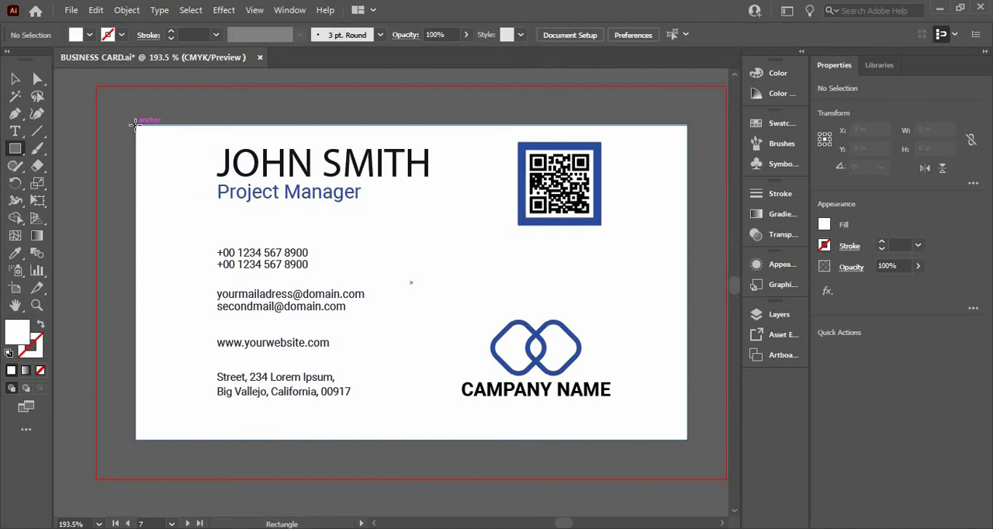
mouse_move(133, 123)
mouse_down()
mouse_move(151, 210)
mouse_move(151, 440)
mouse_up()
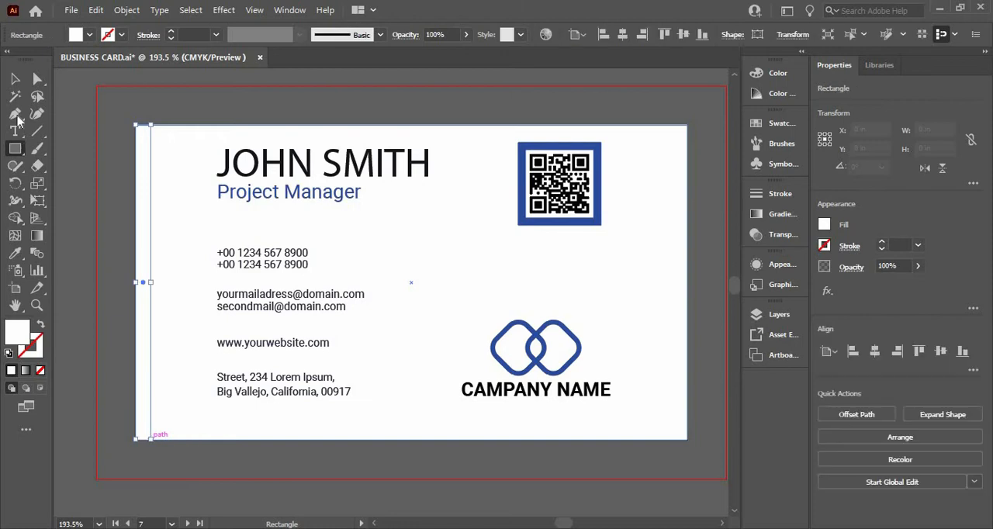
key(i)
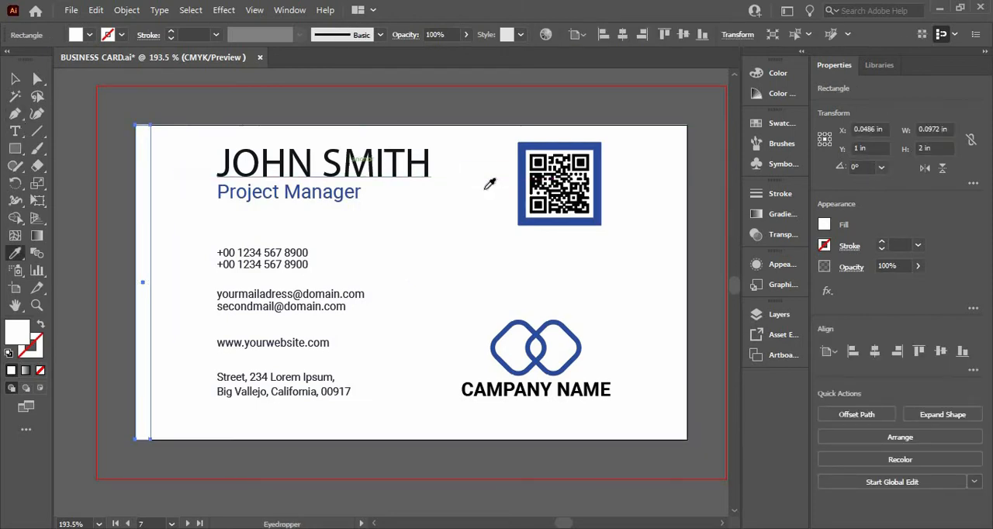
click(522, 181)
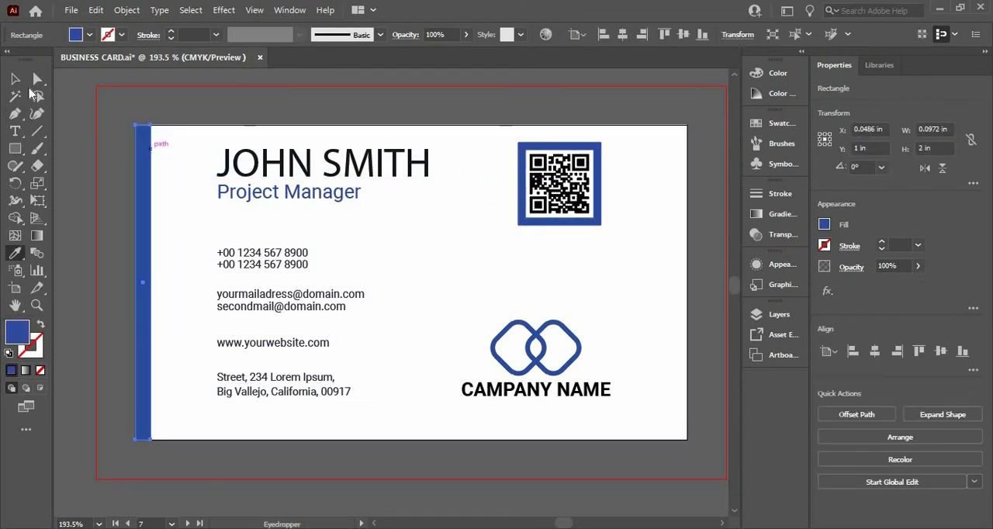
key(v)
click(152, 226)
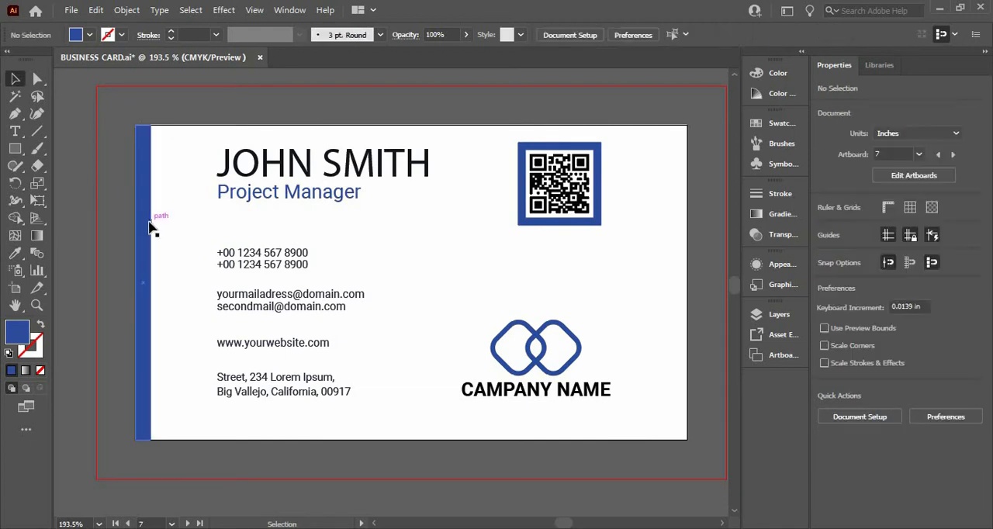
- Duplicate the blue strip to the card's right edge and place another copy, 0.2083 in wide, just left of the contact text
click(149, 226)
drag(147, 227, 686, 218)
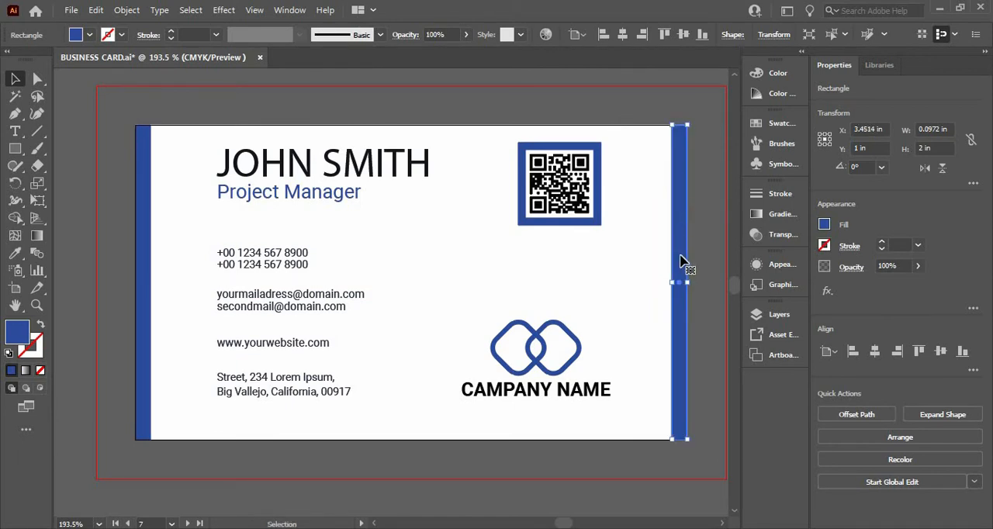
drag(686, 258, 216, 281)
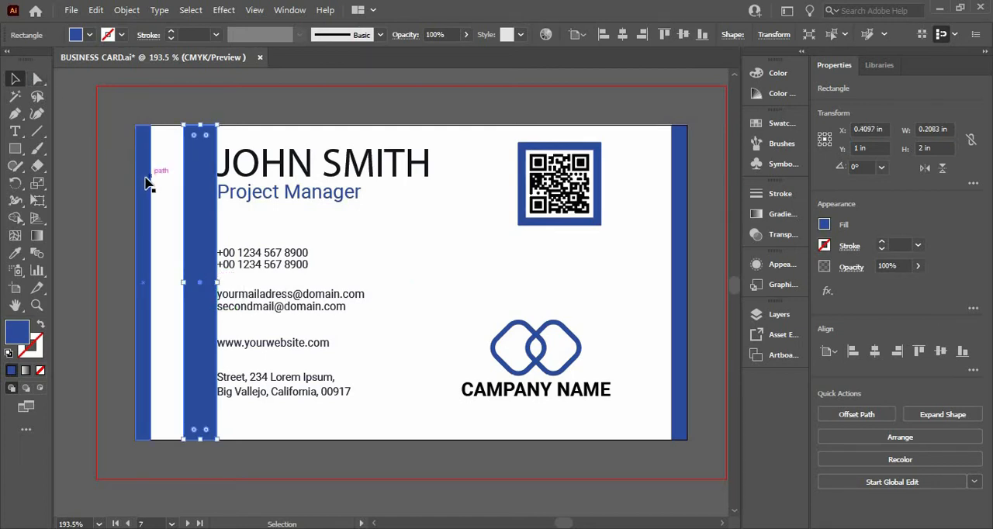
- Send the blue strips and white background to the back, and shift the wide strip about 0.139 in left behind the contact icons
shift+click(150, 198)
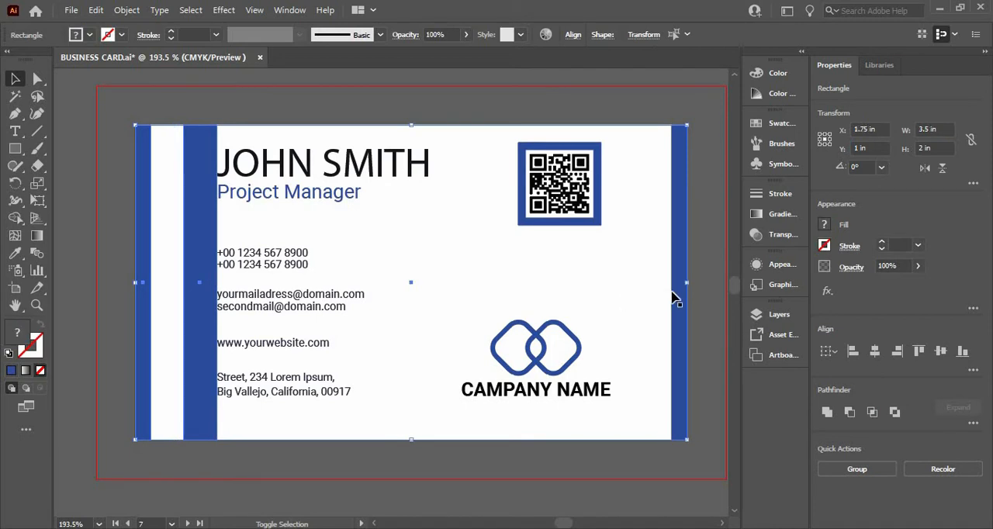
right_click(480, 273)
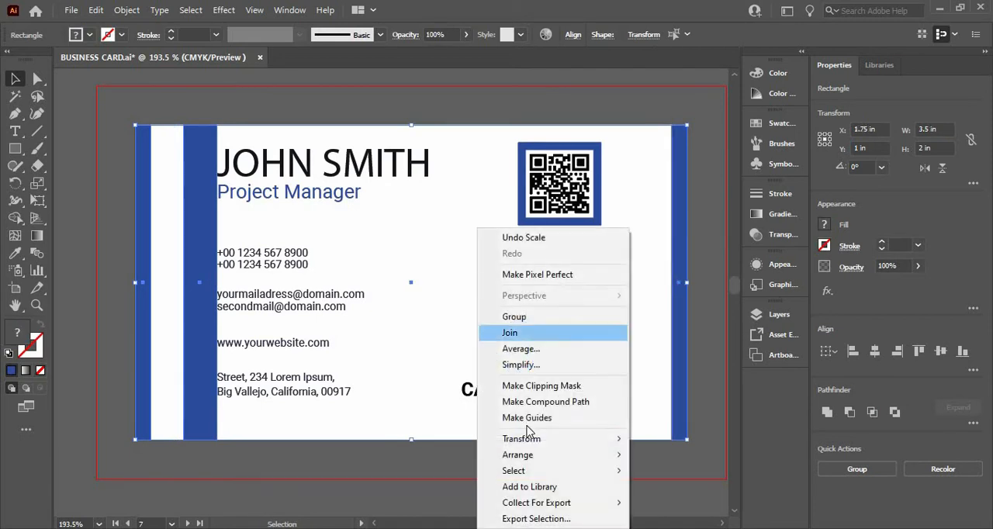
mouse_move(544, 455)
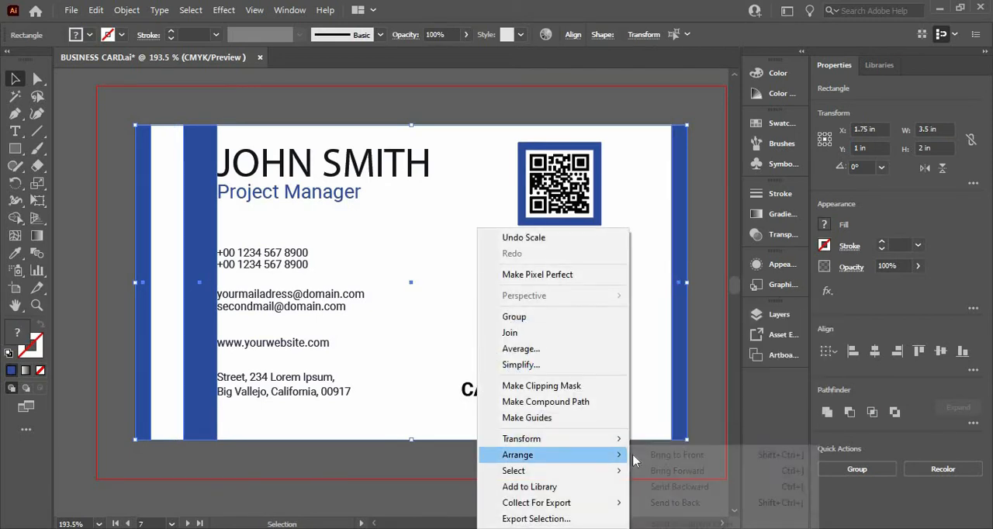
click(672, 502)
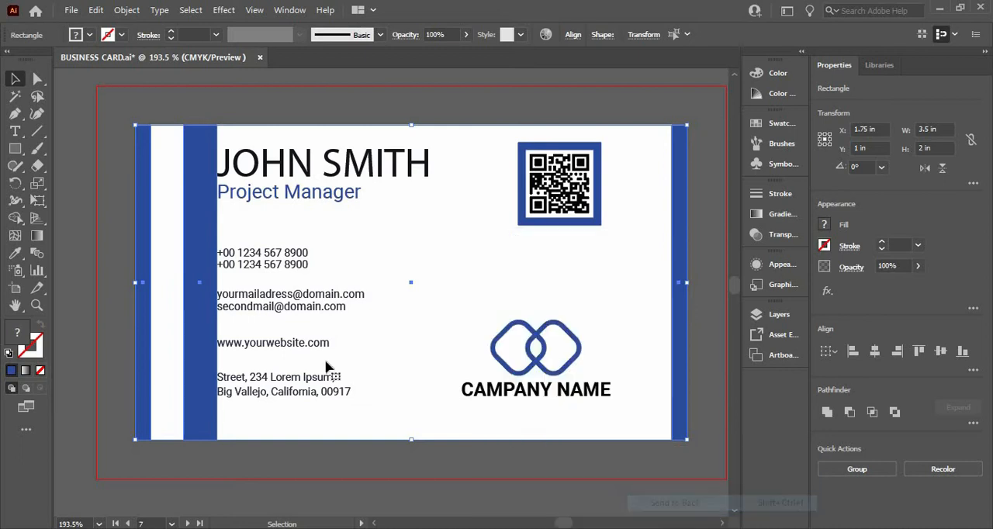
click(119, 245)
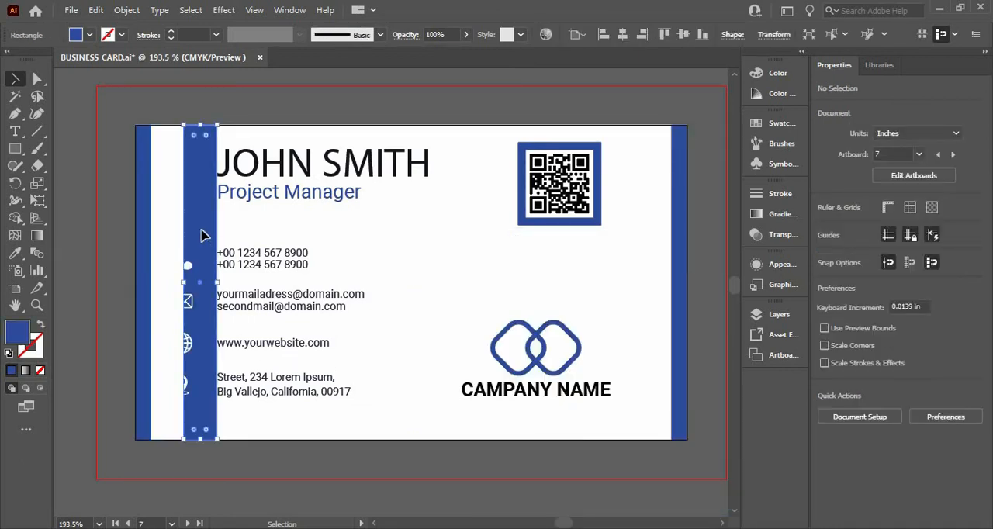
click(202, 233)
key(shift+Left)
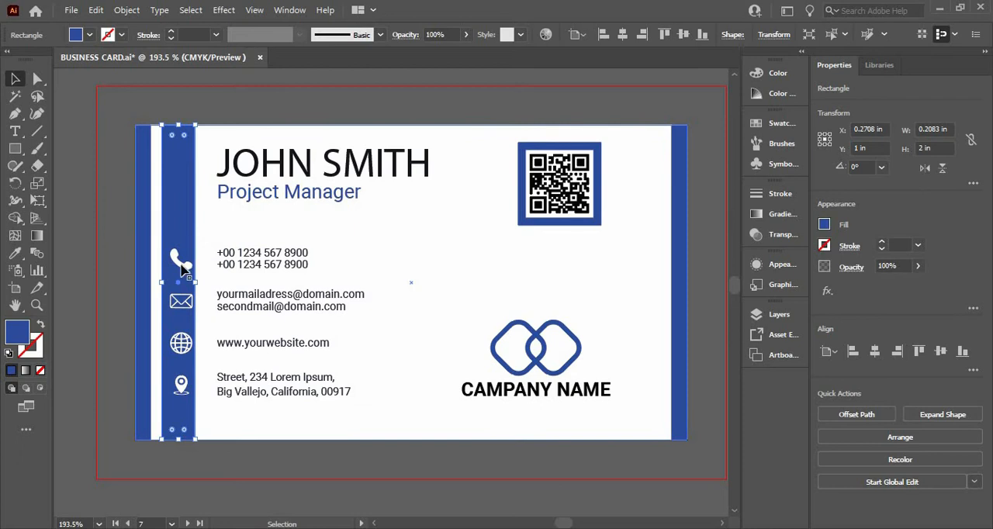
- Ungroup the contact icons from the contact text lines and clear the selection
click(180, 266)
right_click(186, 267)
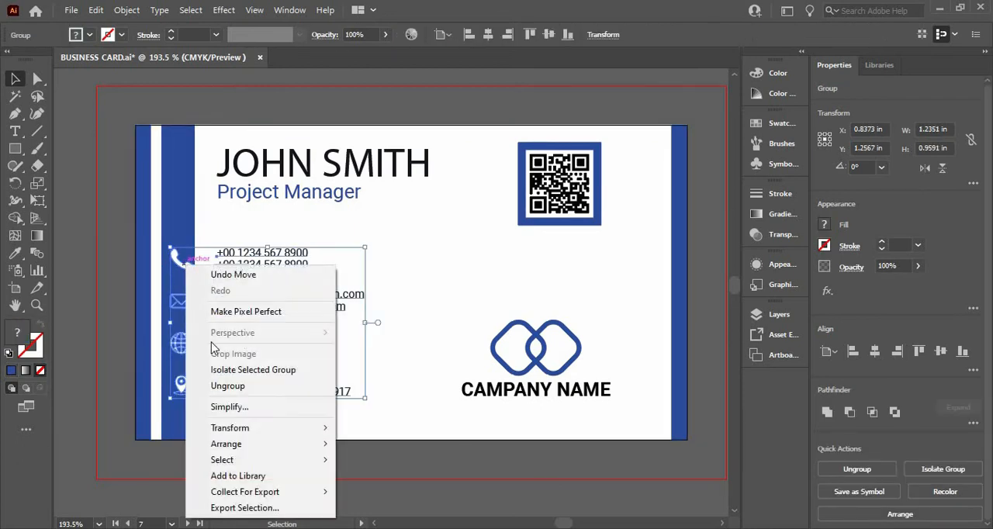
click(221, 386)
click(184, 482)
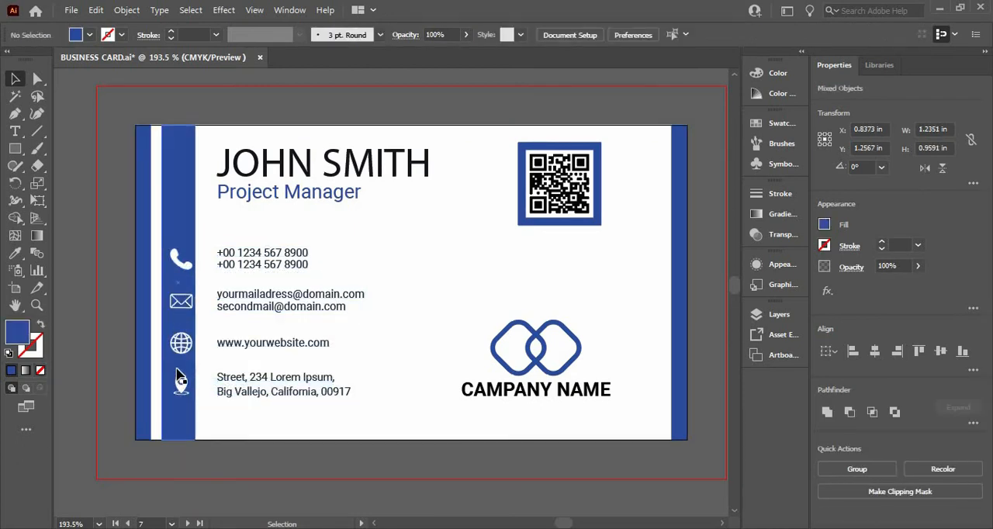
- Center the wide blue strip horizontally on the contact icon group, keeping its full-height vertical position, and deselect
click(180, 380)
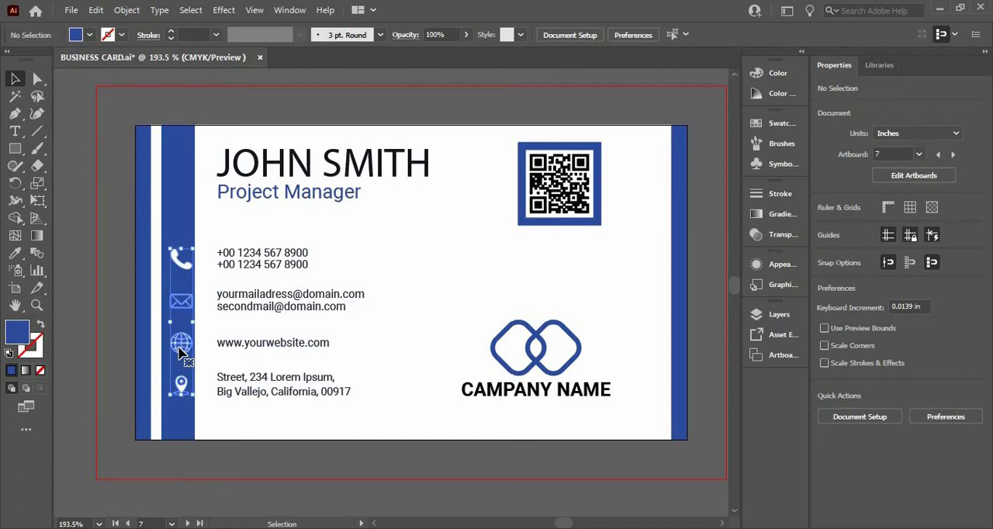
shift+click(177, 214)
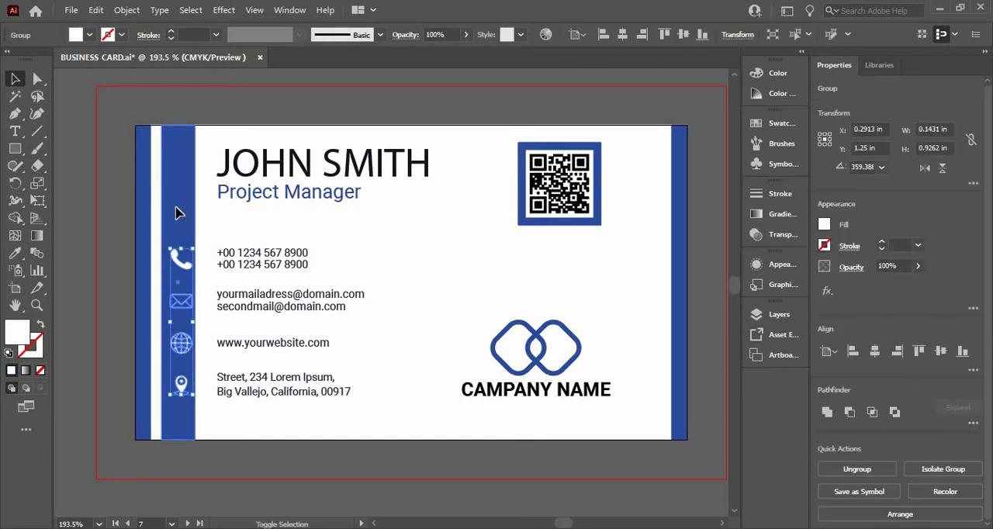
click(177, 268)
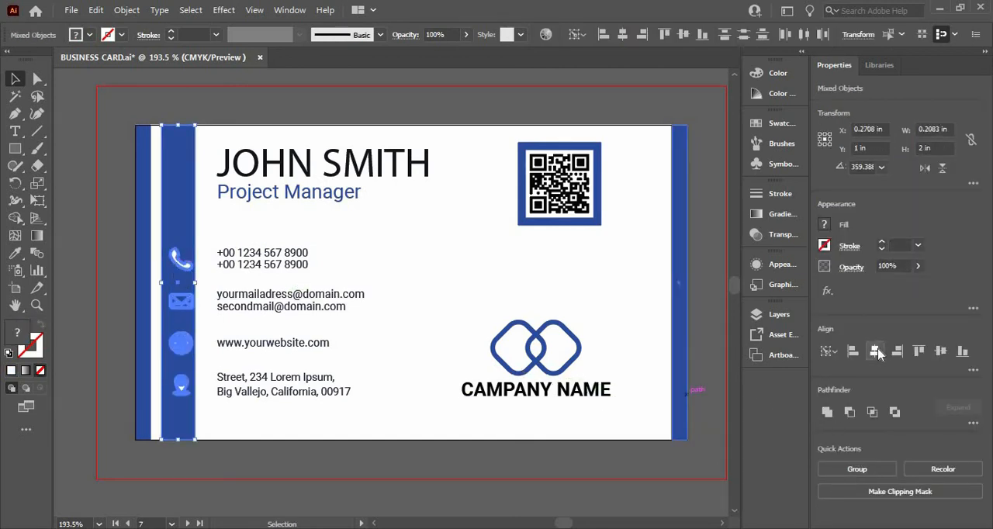
click(877, 352)
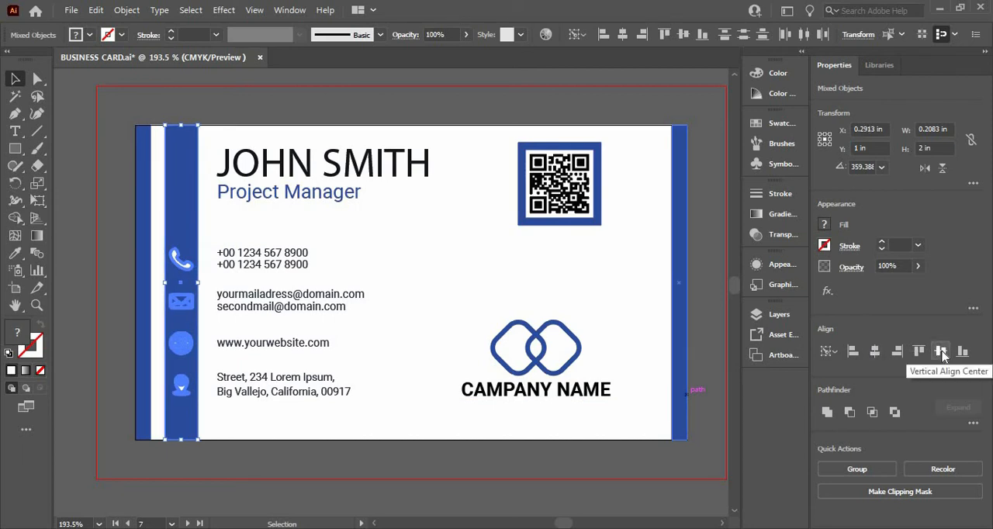
click(941, 352)
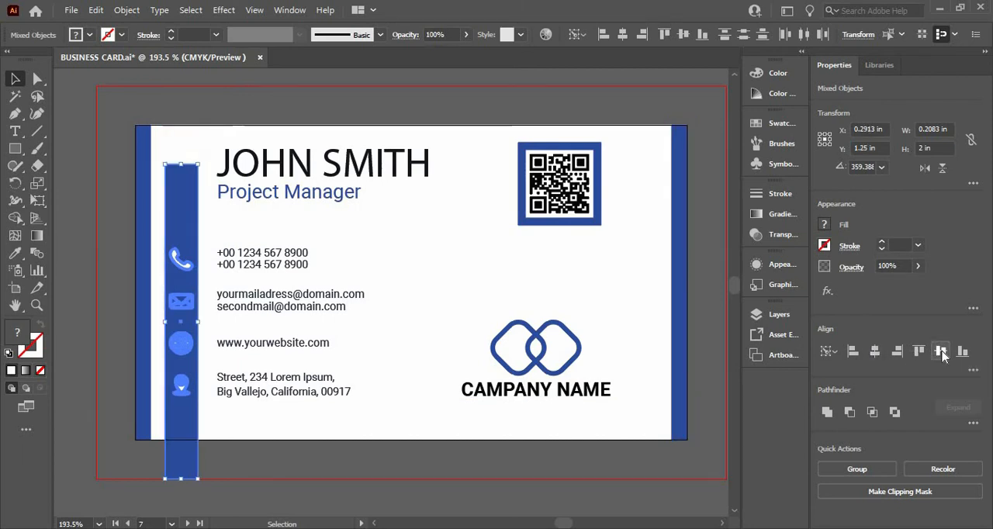
key(ctrl+z)
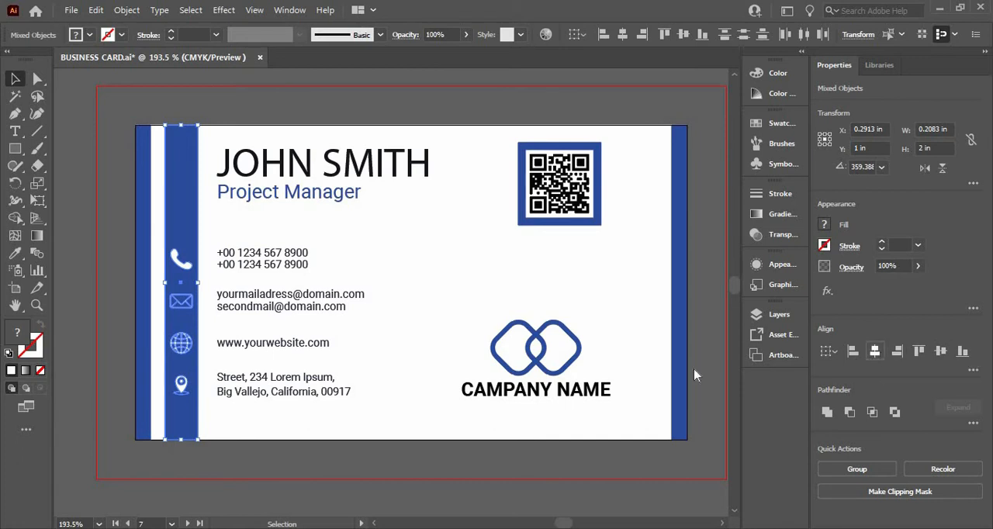
click(303, 508)
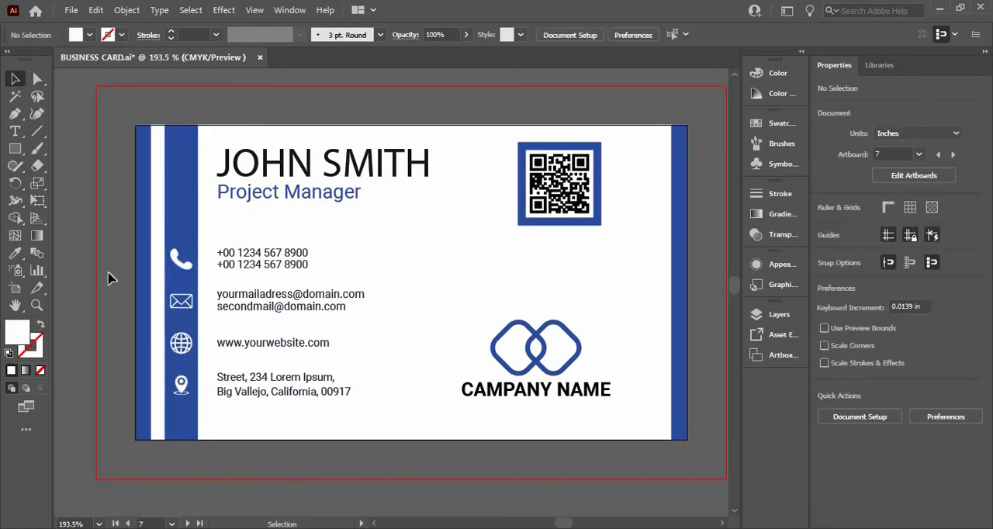
- Shift the wide strip, contact icons, contact text, job title and name together about 0.139 in right and deselect them
mouse_move(241, 258)
mouse_down()
mouse_move(178, 262)
mouse_move(240, 267)
mouse_up()
shift+click(247, 265)
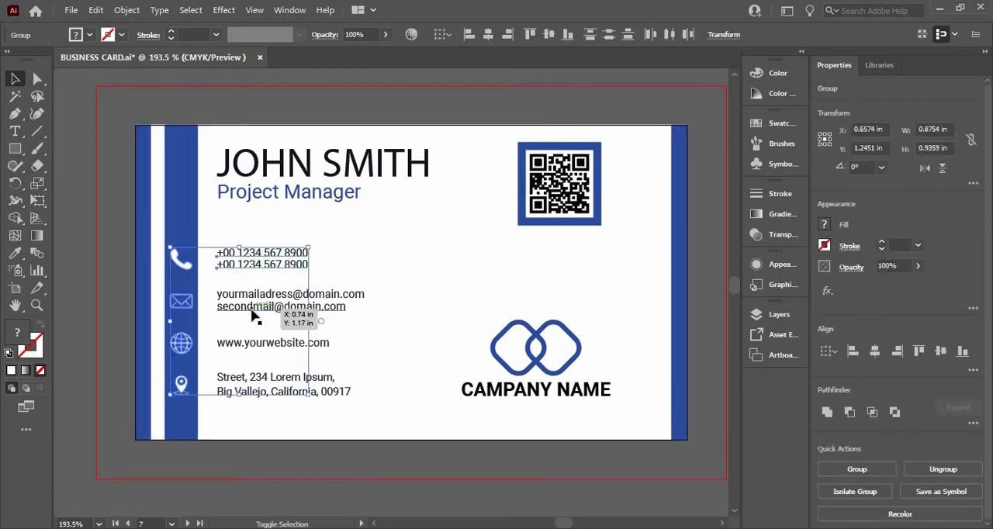
shift+click(252, 309)
shift+click(260, 345)
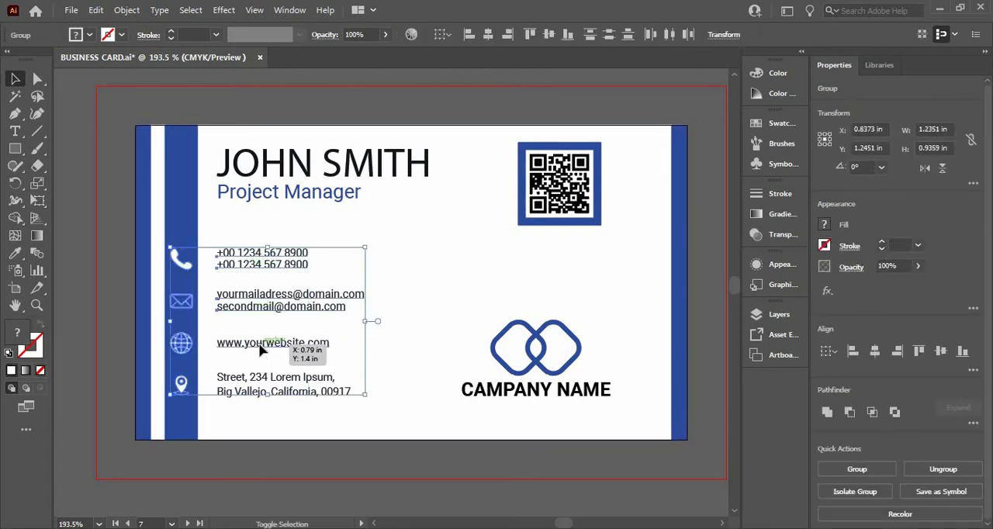
shift+click(264, 385)
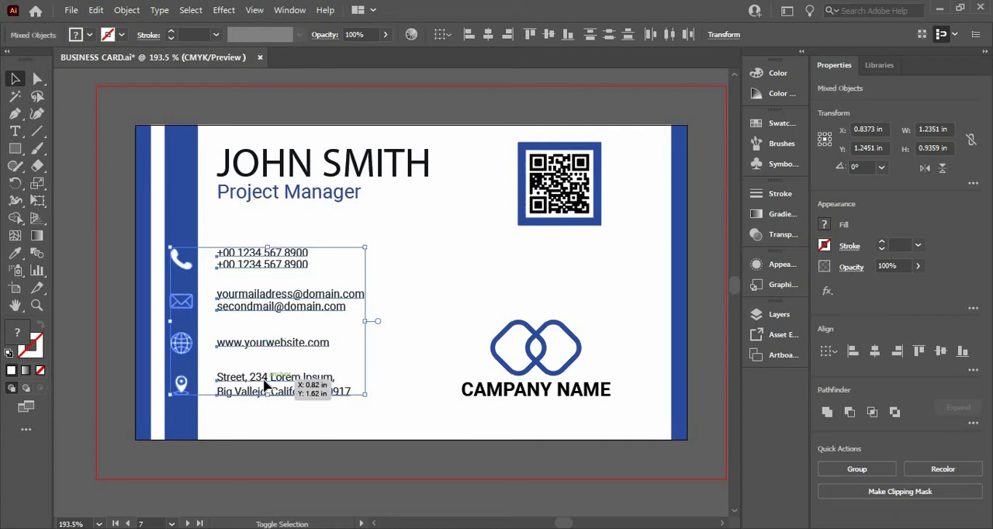
shift+click(289, 194)
shift+click(310, 165)
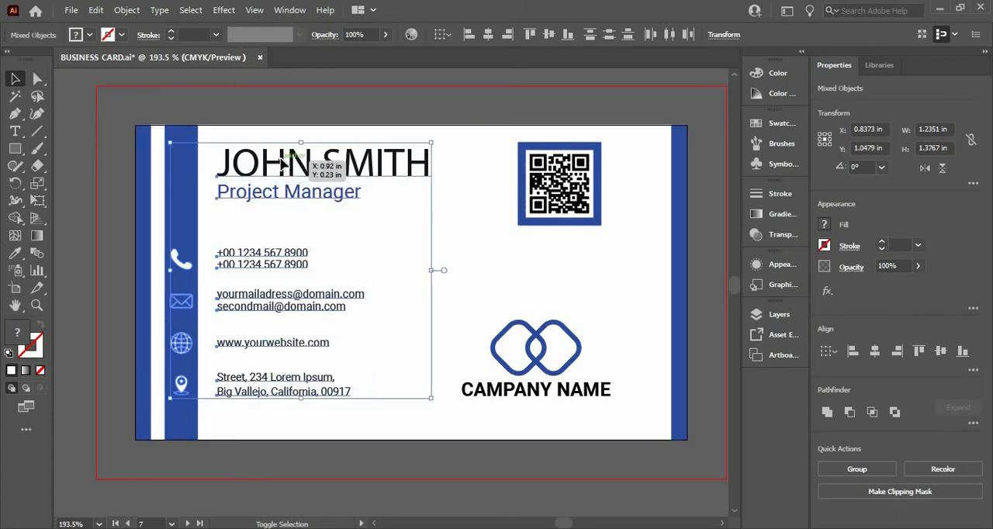
shift+click(182, 208)
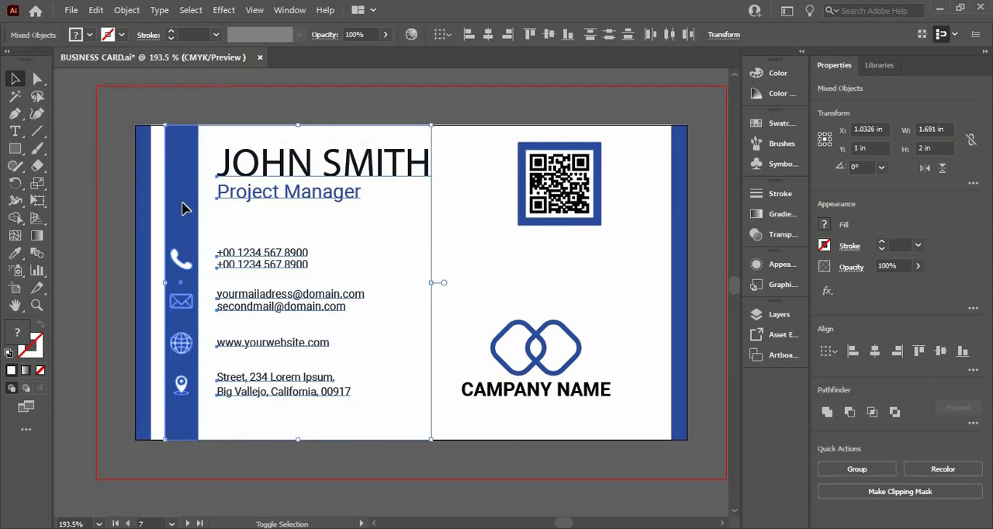
key(shift+Right)
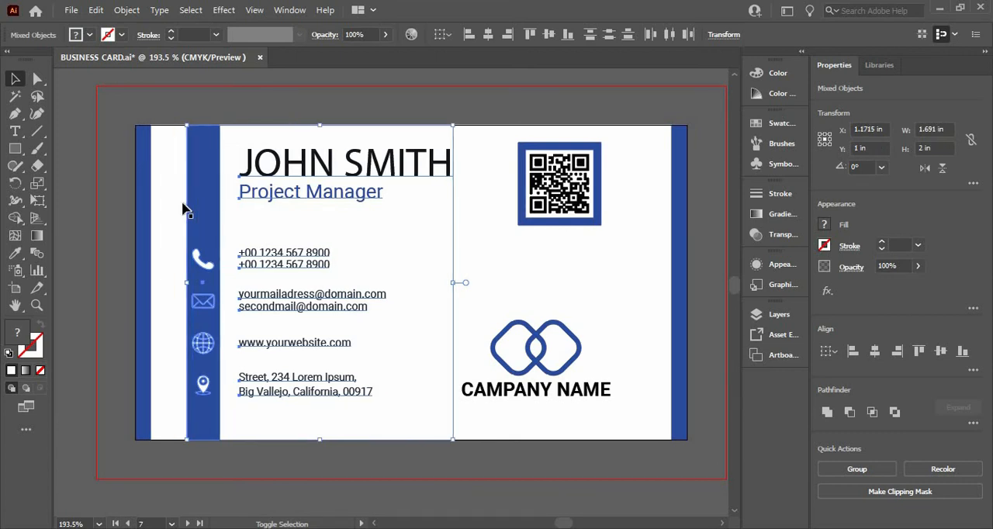
key(shift+Right)
key(shift+Left)
click(115, 214)
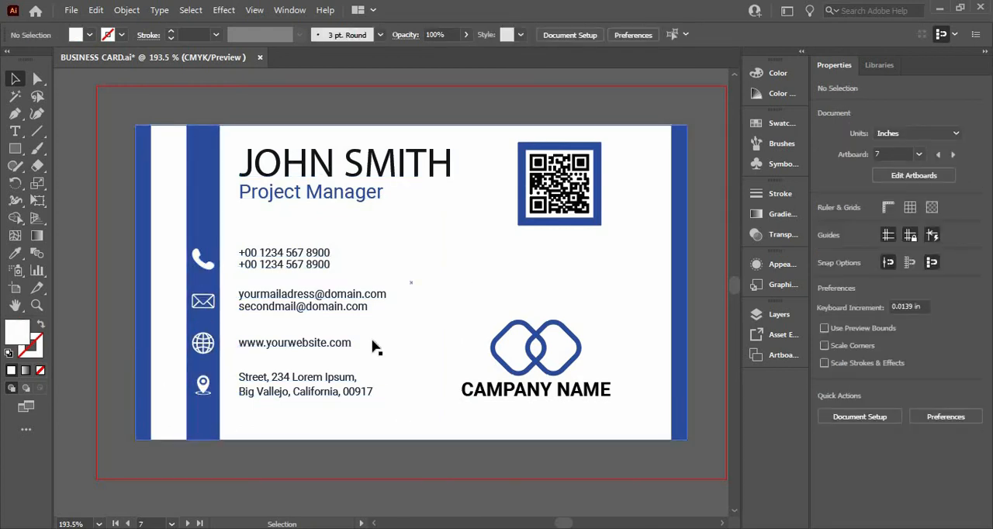
- Recolor the large name text with the white sampled from the phone icon and deselect it
click(332, 181)
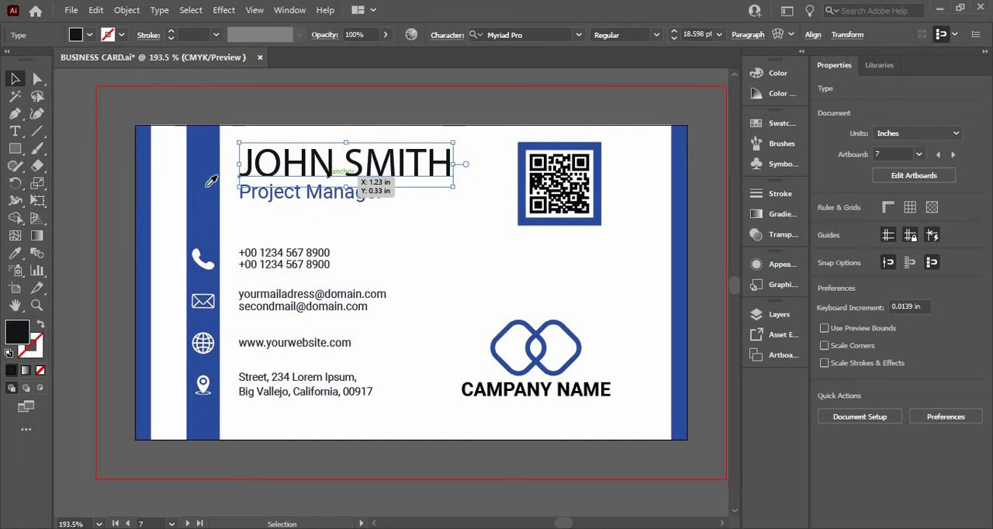
key(i)
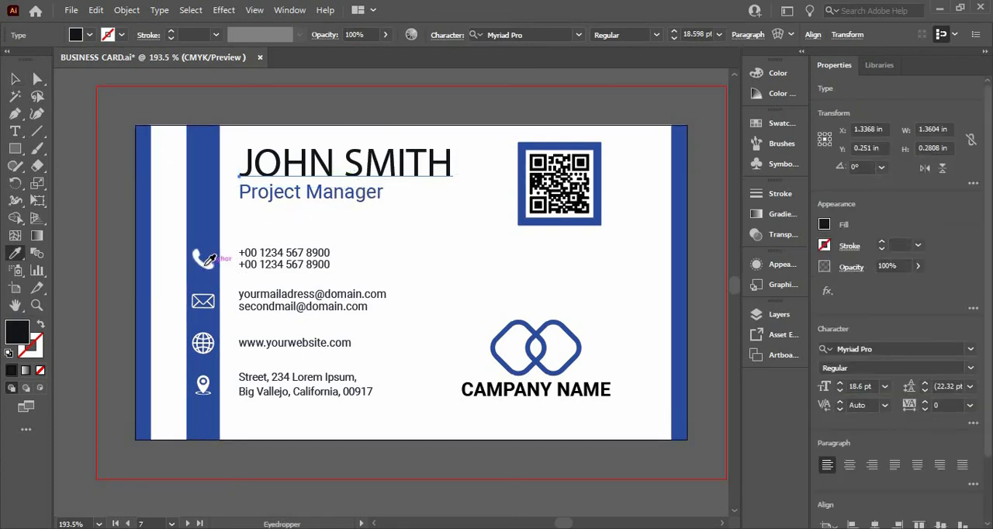
click(206, 263)
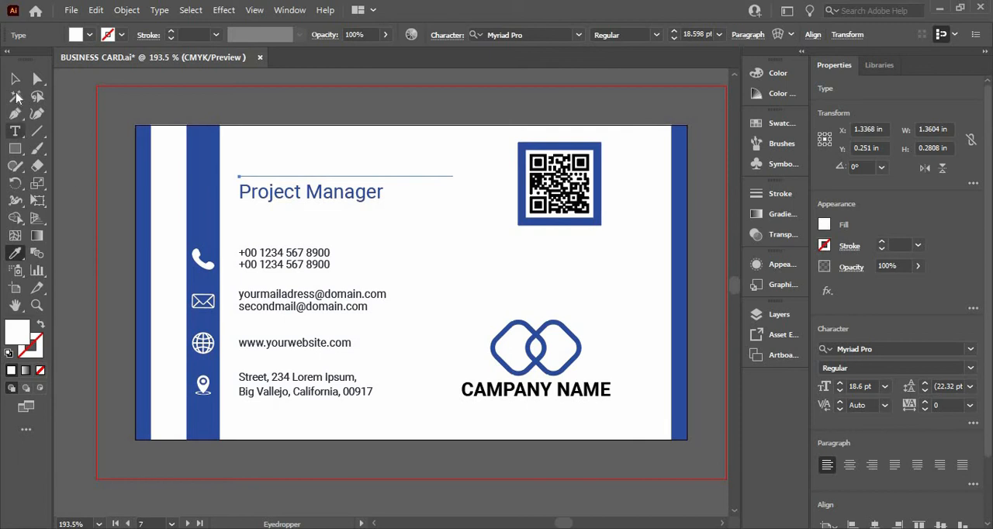
click(17, 83)
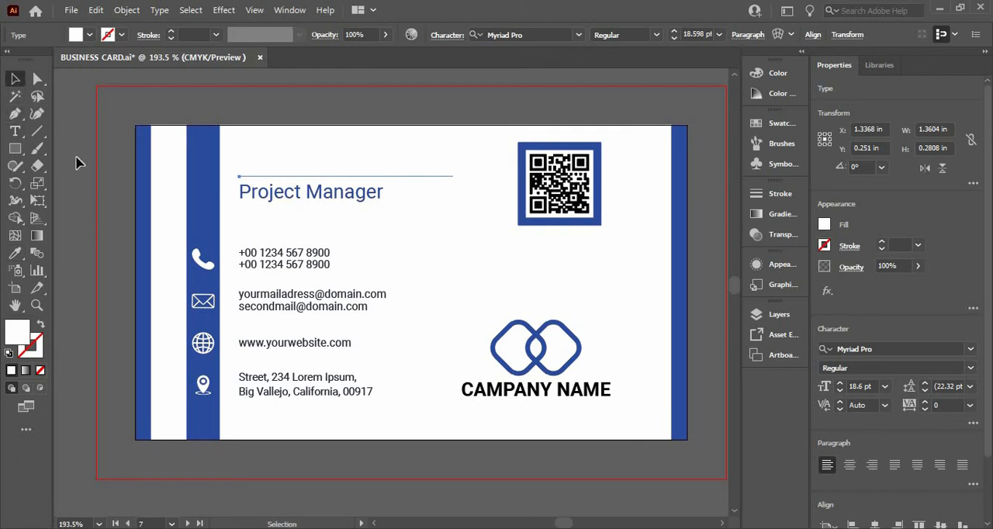
click(116, 215)
- Draw a rectangle about 3.18 × 0.194 in over the name, from the wide strip to the card's right edge, and send it backward one level
click(15, 148)
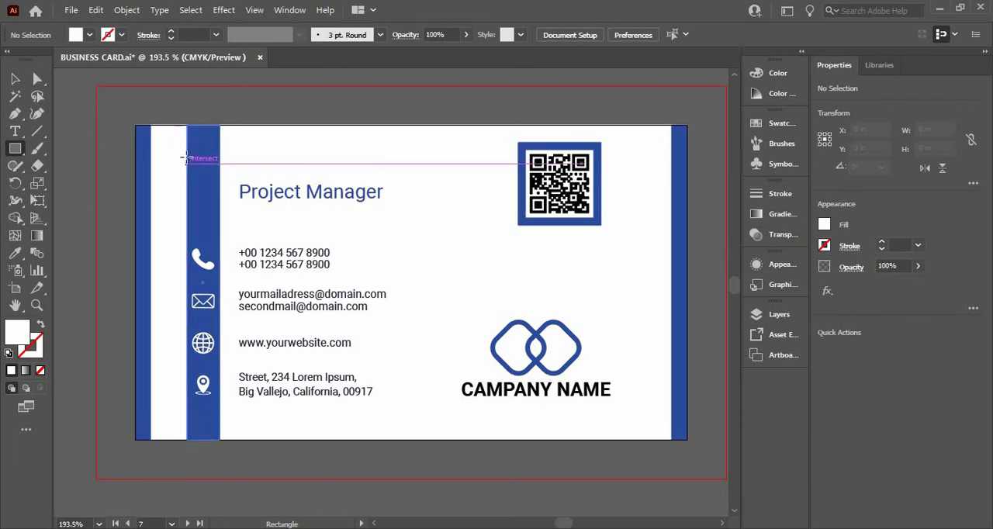
mouse_move(187, 146)
mouse_down()
mouse_move(229, 172)
mouse_move(456, 167)
mouse_move(597, 170)
mouse_move(656, 186)
mouse_move(686, 179)
mouse_up()
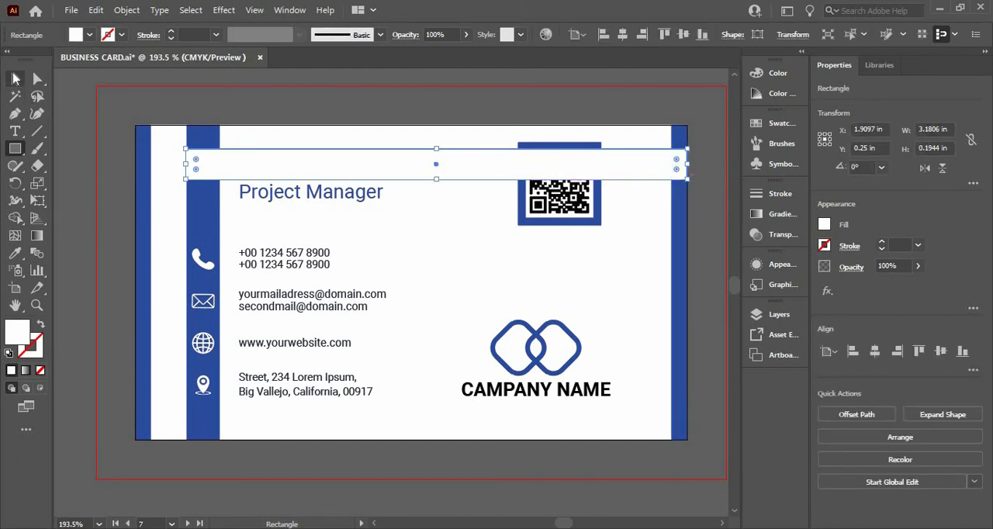
key(v)
right_click(333, 163)
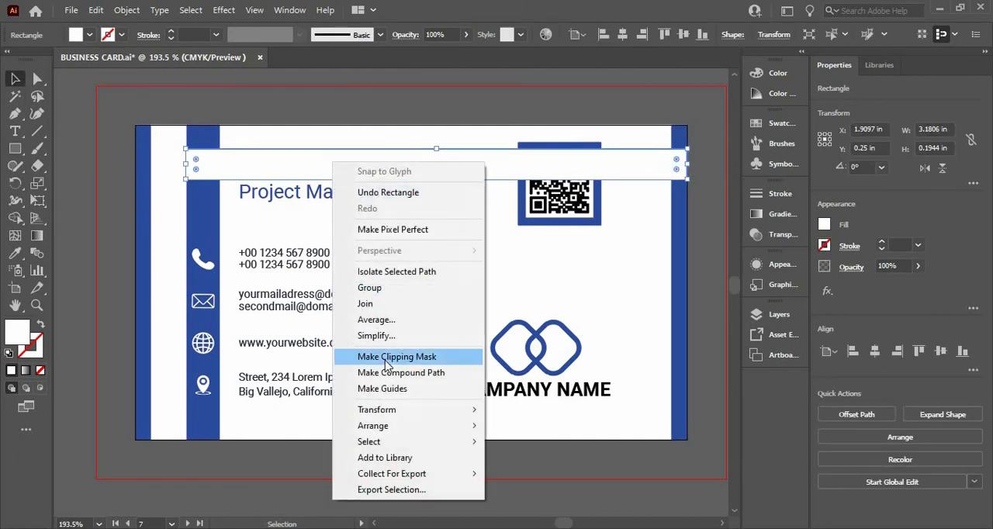
mouse_move(400, 426)
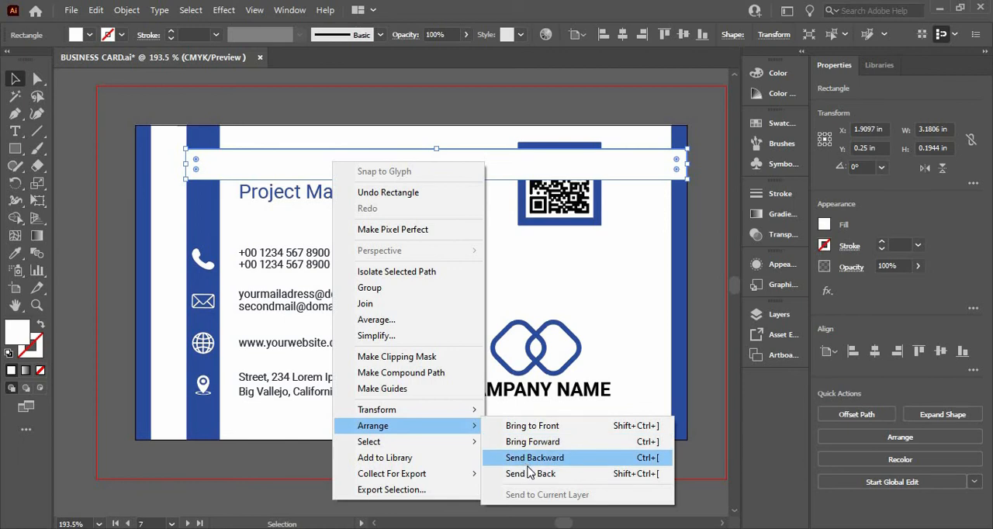
click(531, 463)
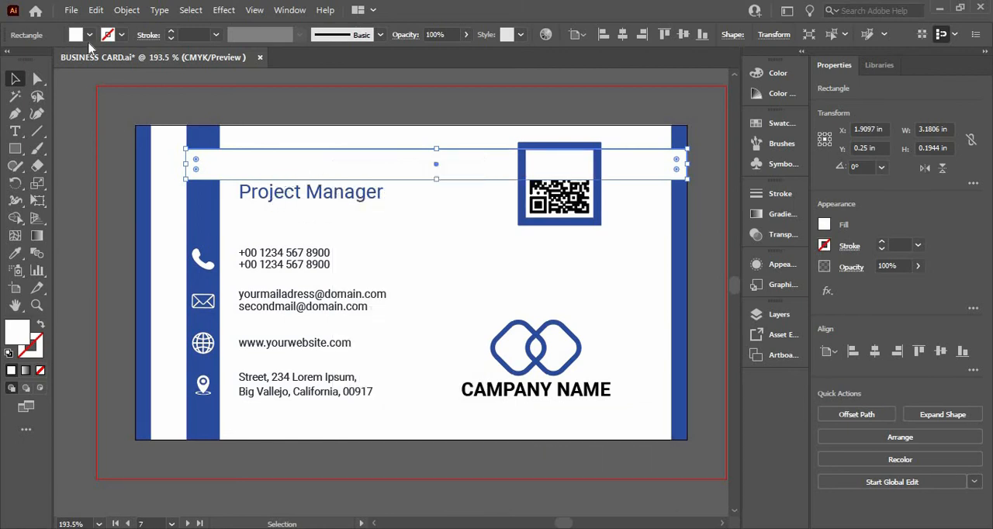
- Fill the horizontal band across the name with the blue sampled from the card's left edge strip
key(i)
click(142, 148)
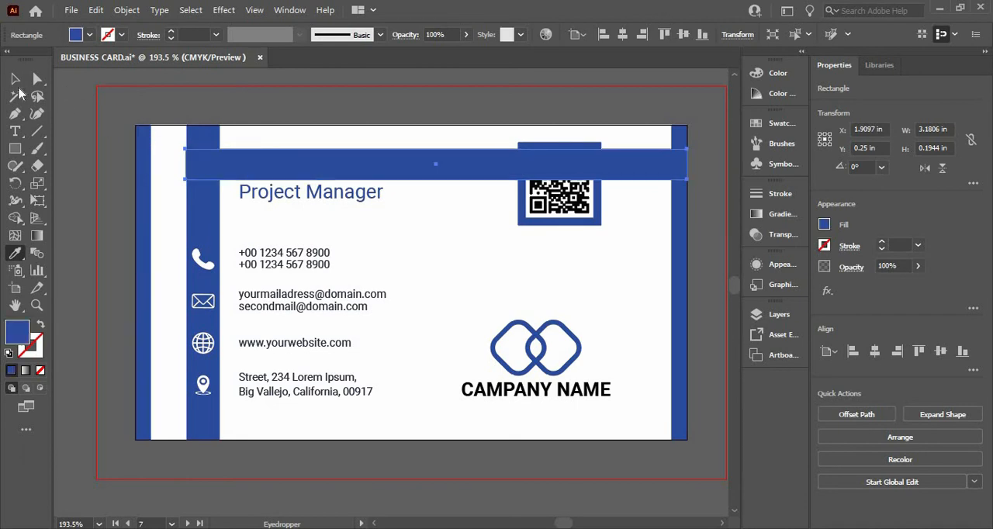
click(14, 79)
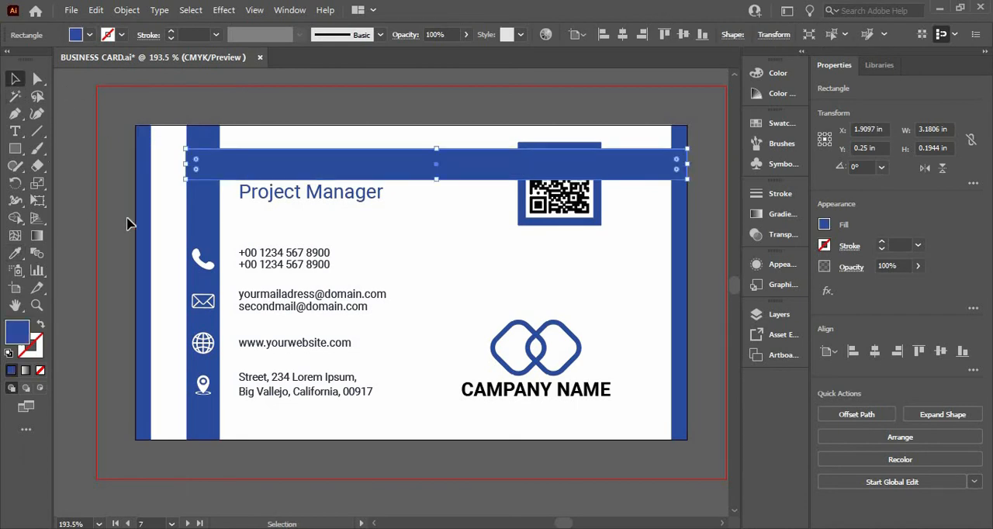
click(127, 223)
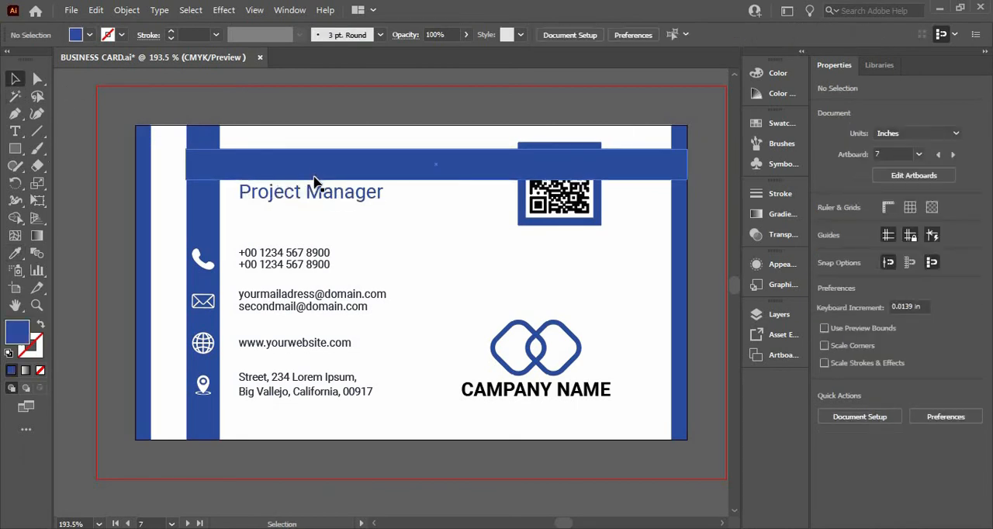
click(303, 172)
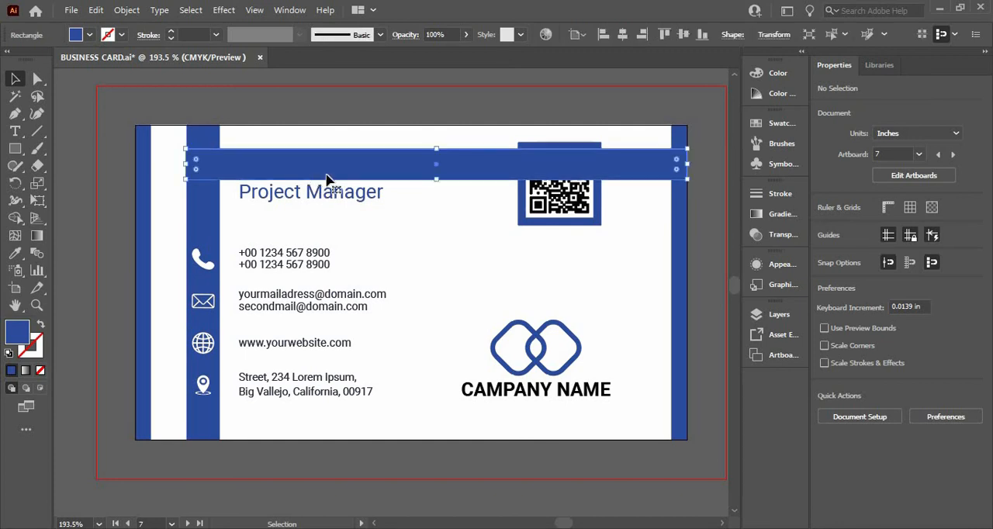
- Send the blue horizontal band and the white card background to the back together and deselect them
shift+click(420, 220)
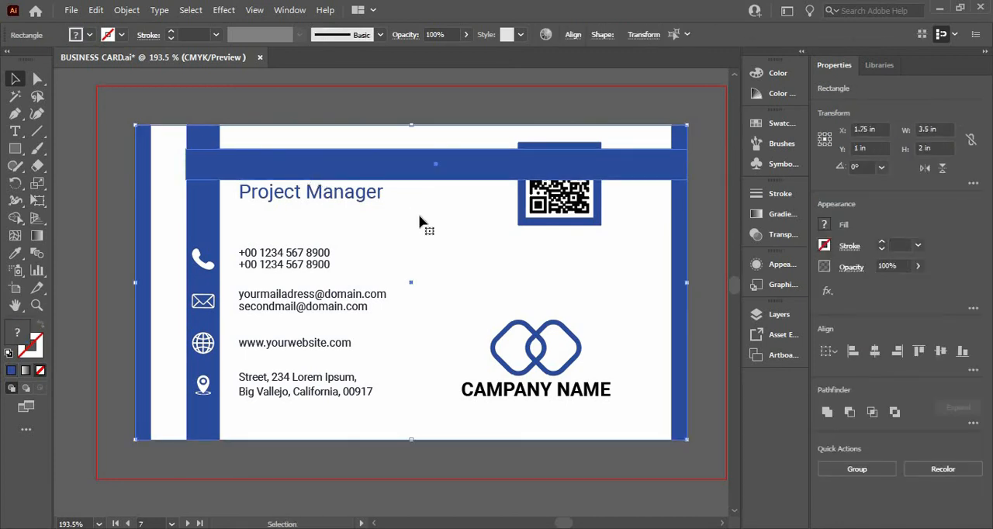
right_click(225, 208)
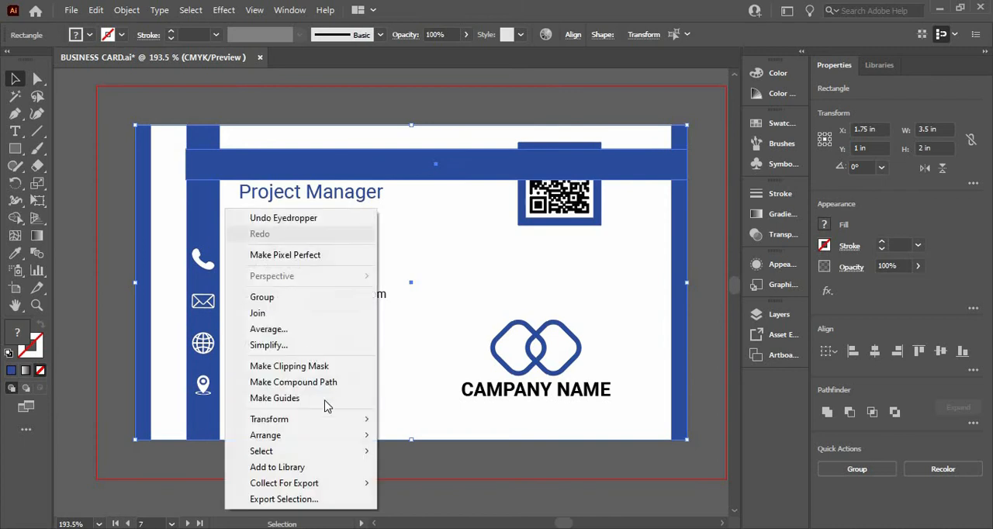
mouse_move(323, 436)
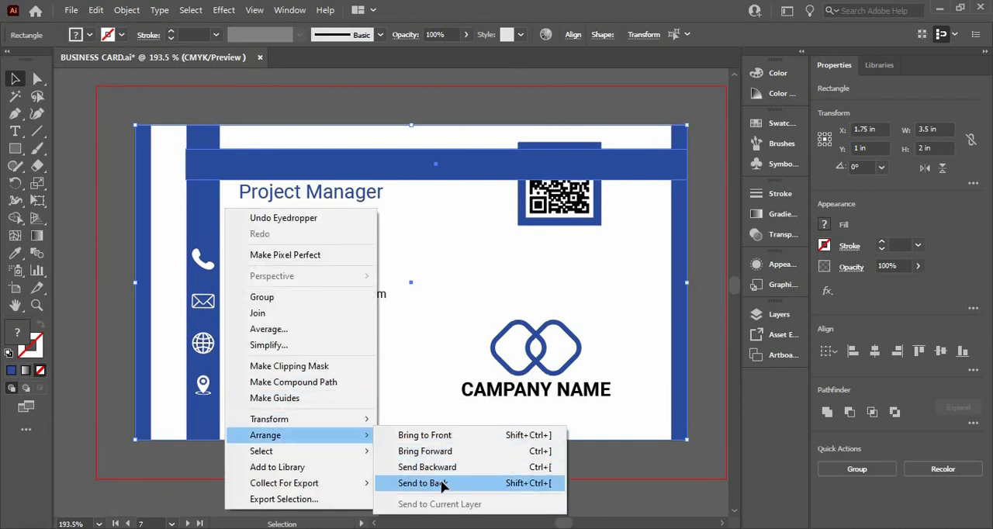
click(442, 483)
click(75, 163)
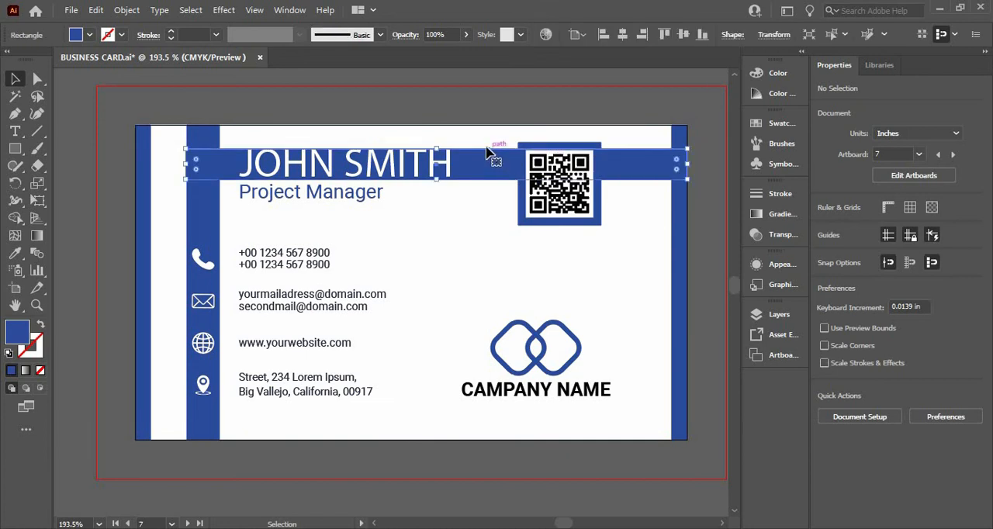
- Stretch the blue name band upward and downward to a height of about 0.264 in and deselect it
click(433, 152)
drag(436, 147, 437, 144)
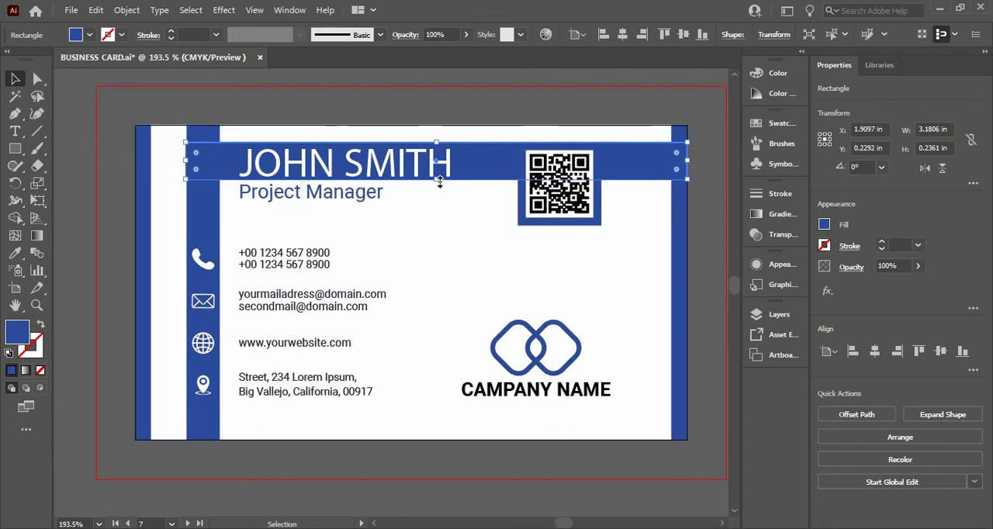
drag(437, 179, 439, 186)
click(193, 200)
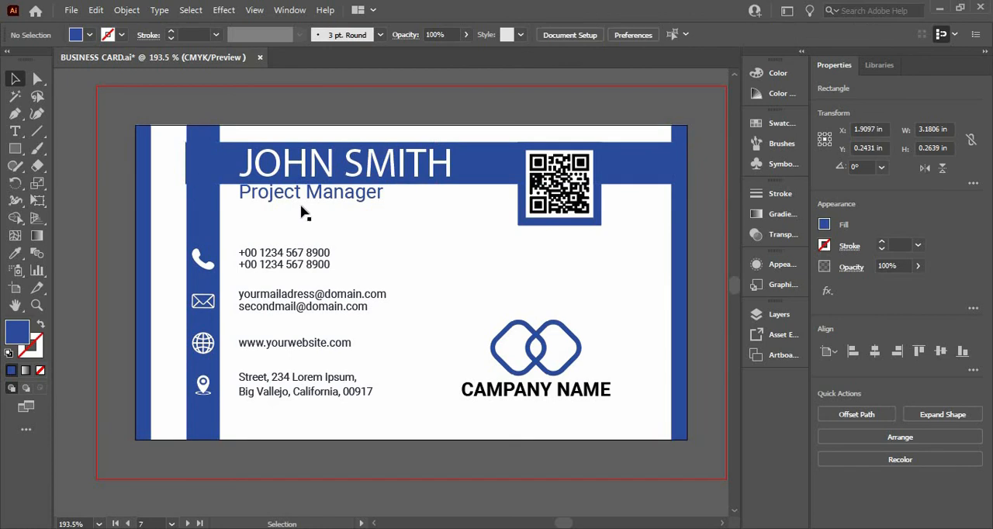
- Lower the job title to a Y position of about 0.458 in, just beneath the name band, and deselect it
click(309, 203)
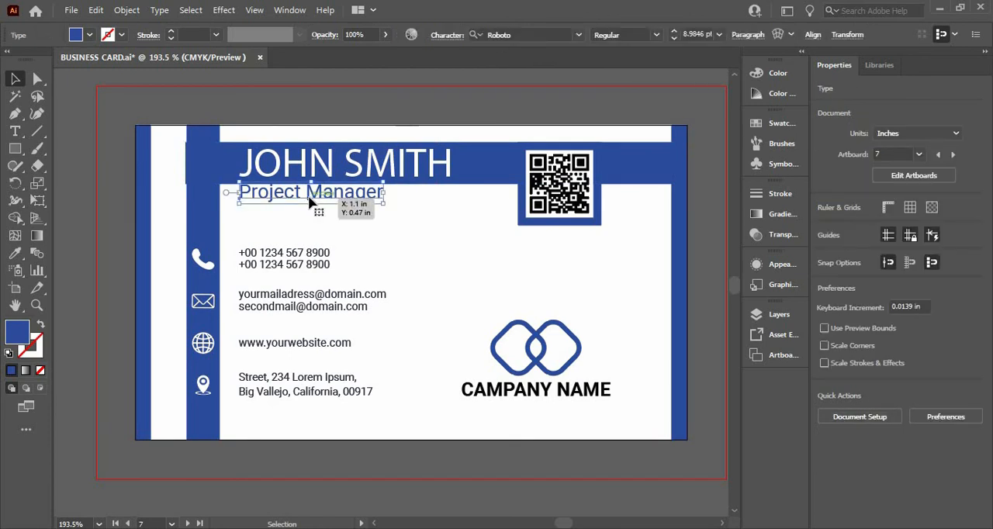
key(shift+Down)
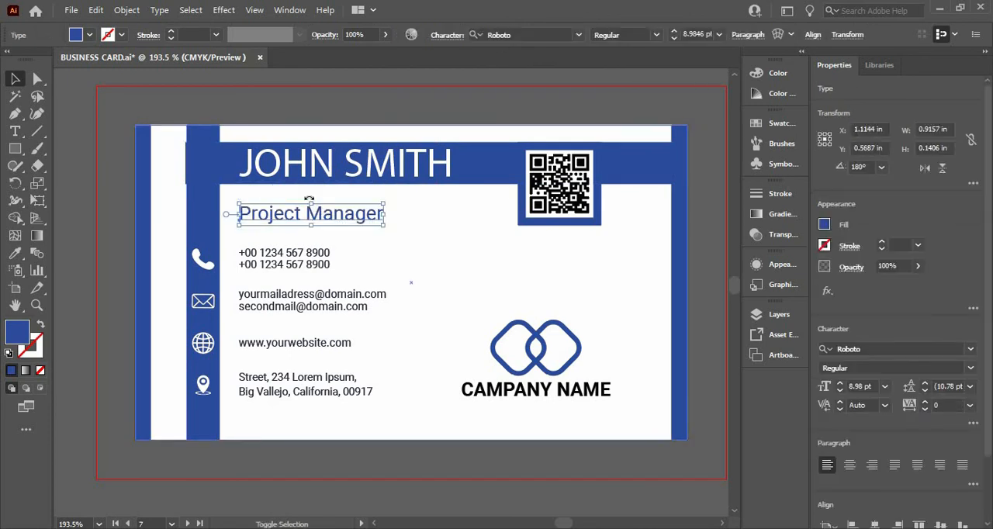
drag(310, 218, 311, 201)
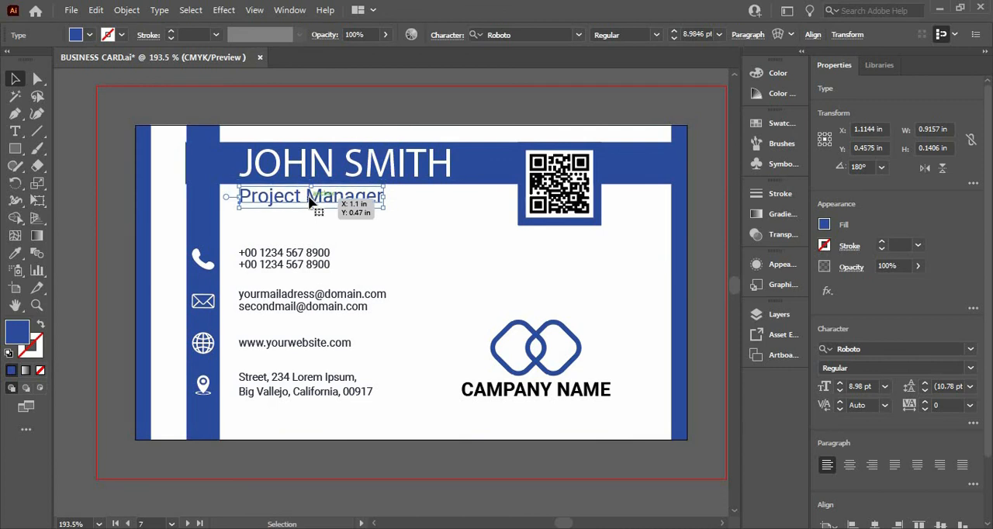
click(177, 167)
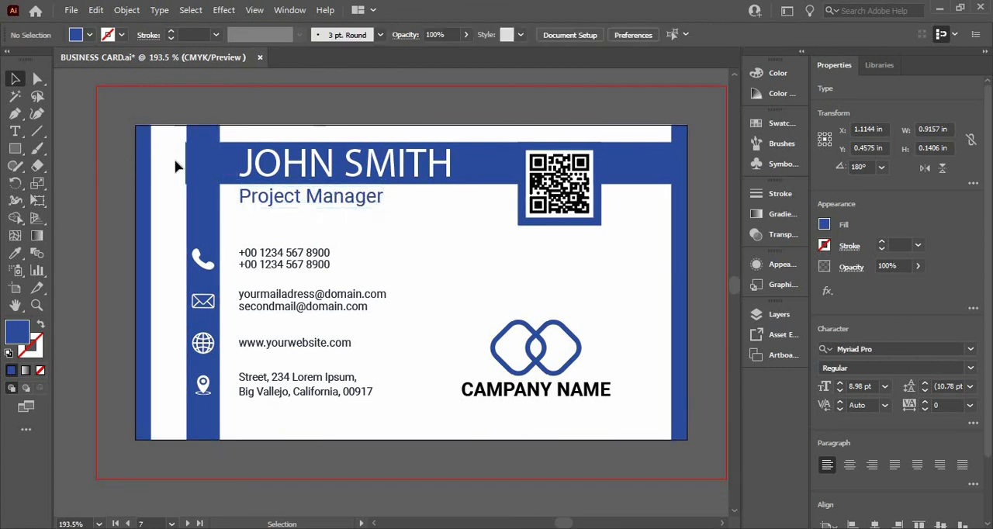
- Extend the blue name band to the card's left edge and deselect it
click(186, 169)
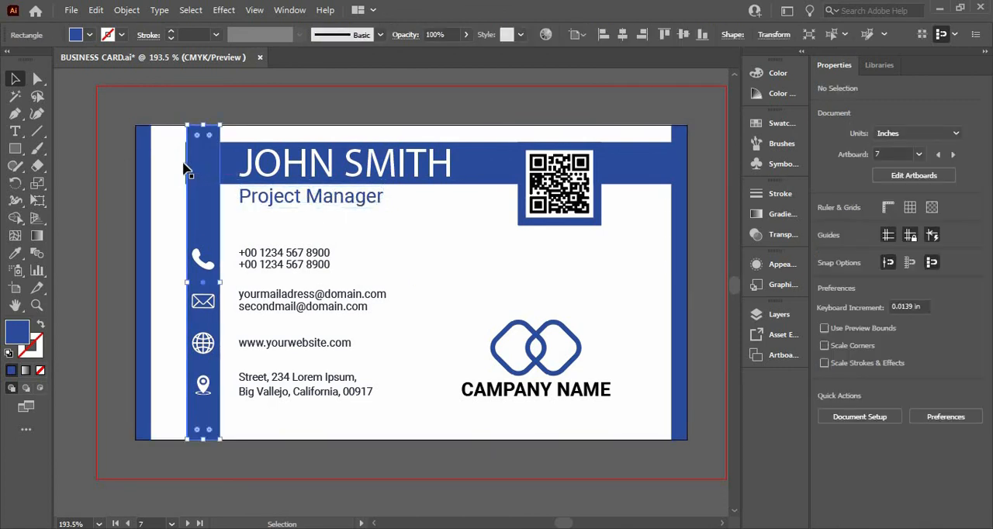
click(235, 163)
drag(216, 165, 136, 167)
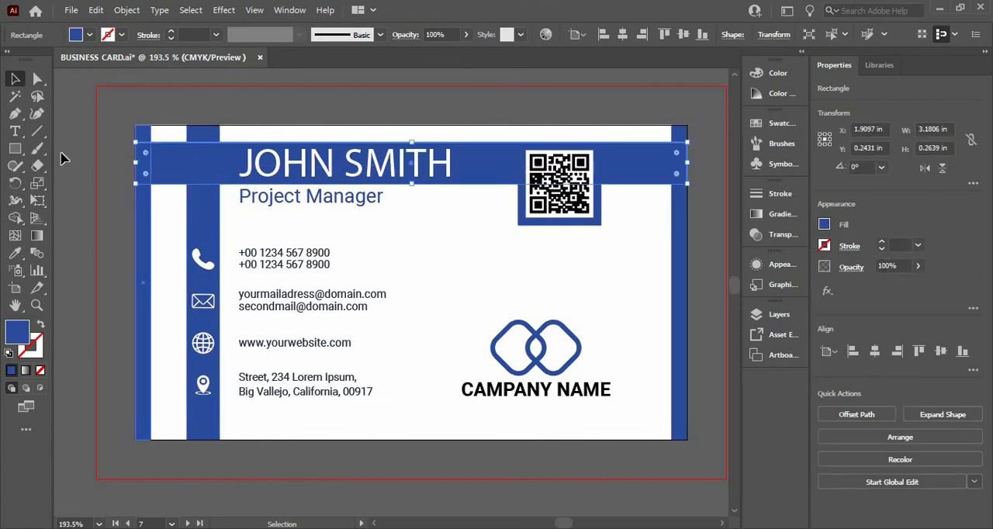
click(82, 268)
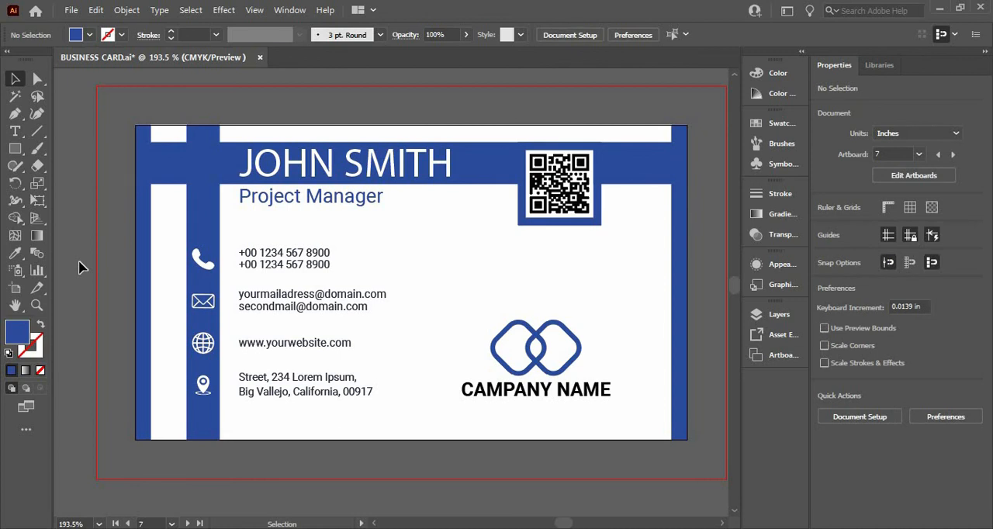